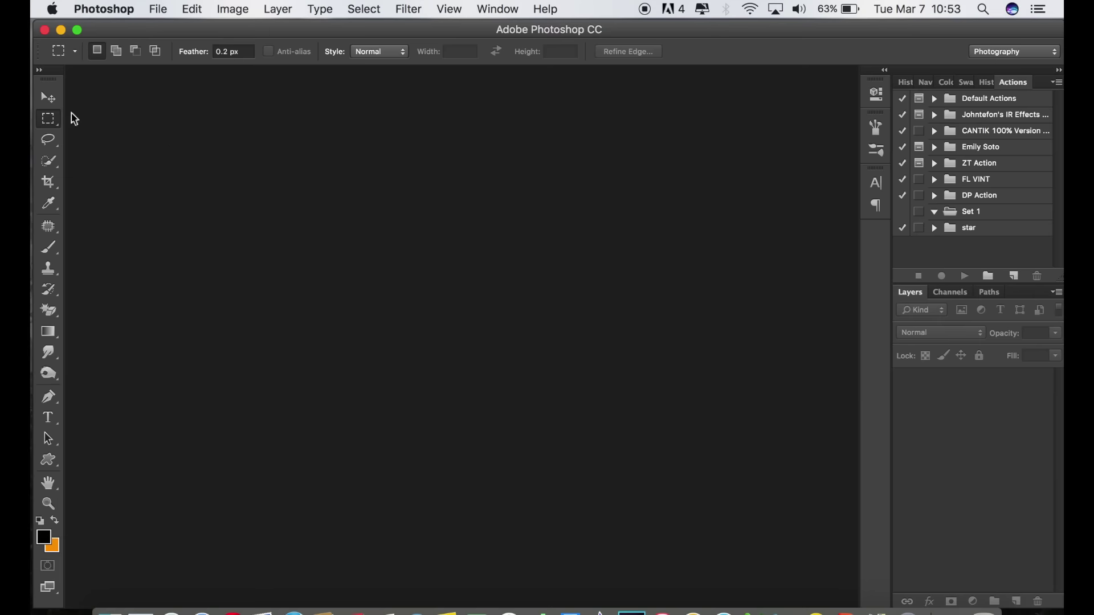
- Select the Move tool in the empty workspace
left_click(47, 100)
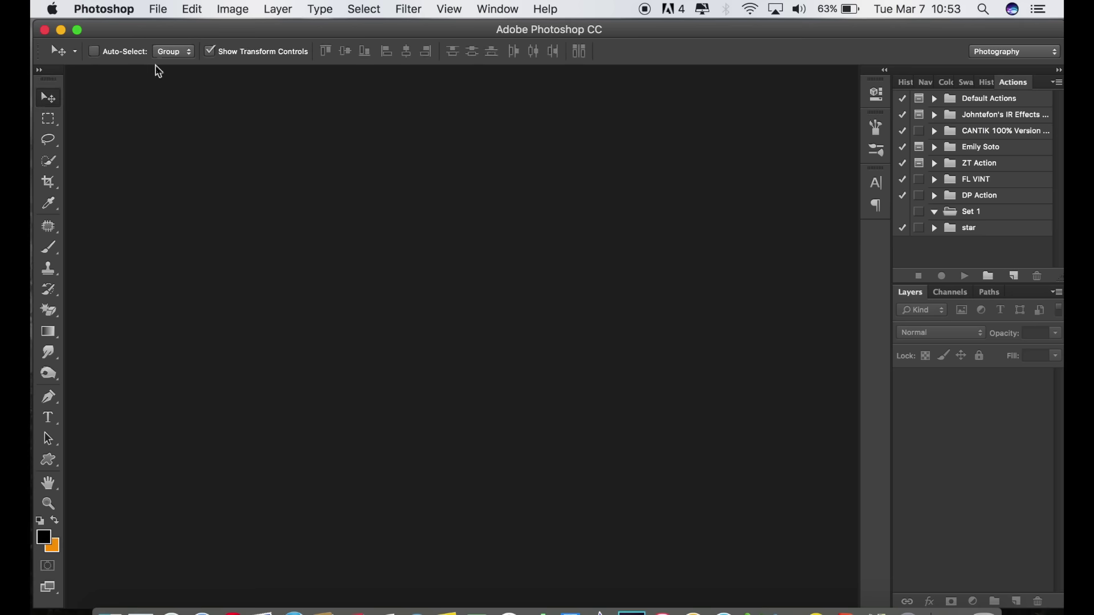
- Open IMG_1749.jpg and Old_Paper_Texture_by_WingsOfAHero.jpg together as separate documents
left_click(160, 12)
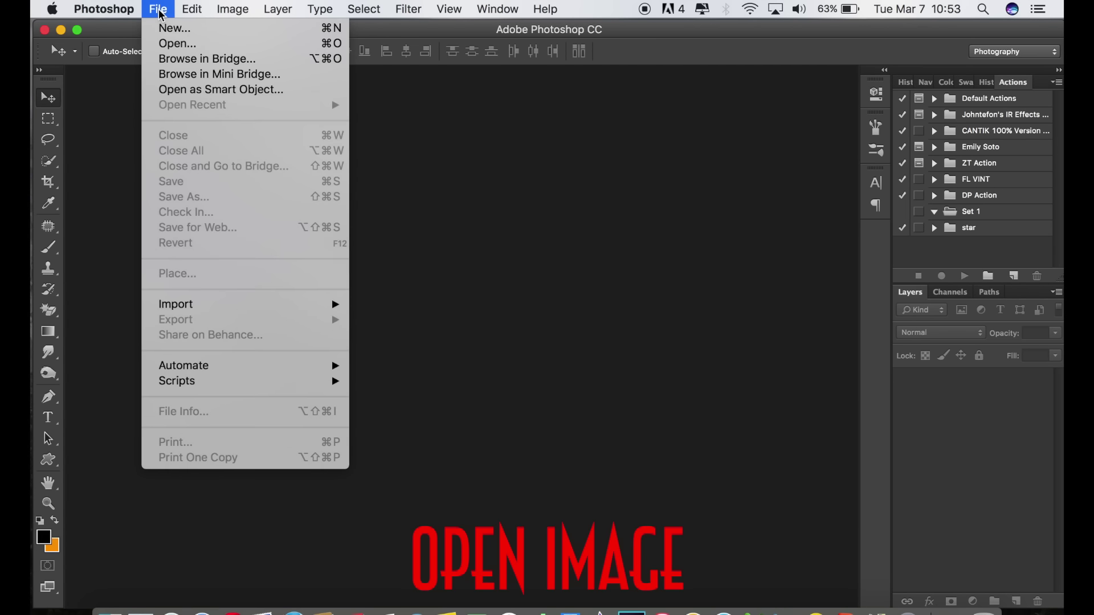
left_click(174, 44)
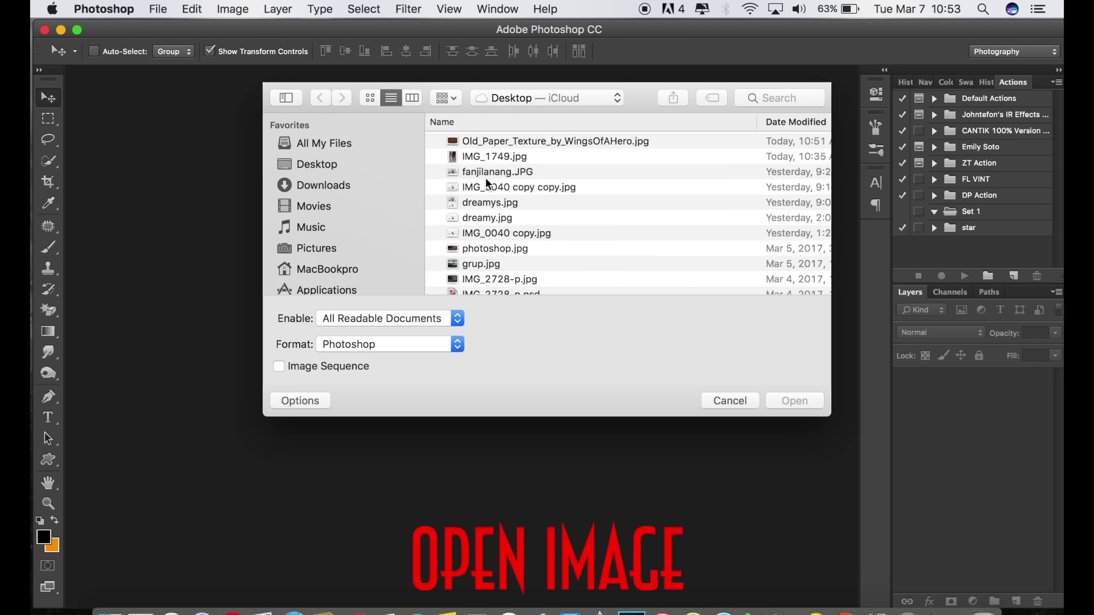
left_click(490, 158)
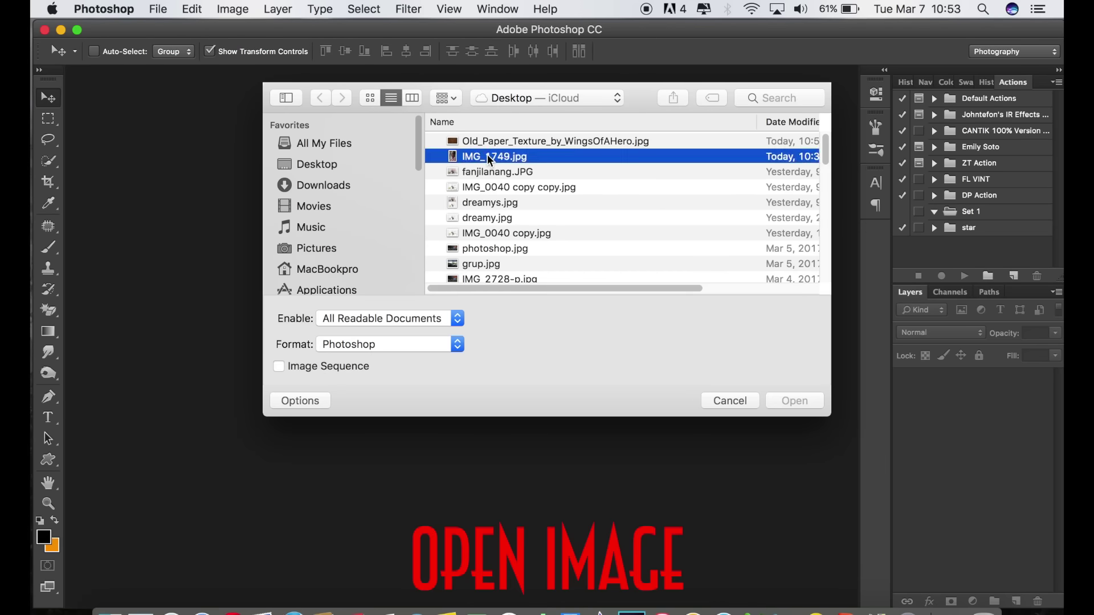
key("shift+Up")
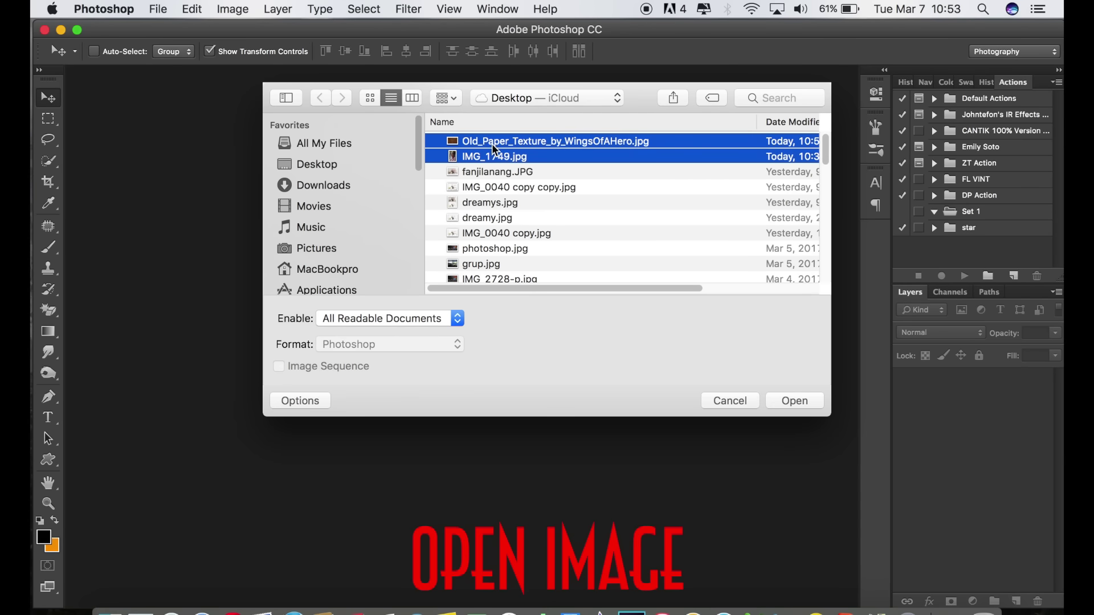
left_click(806, 402)
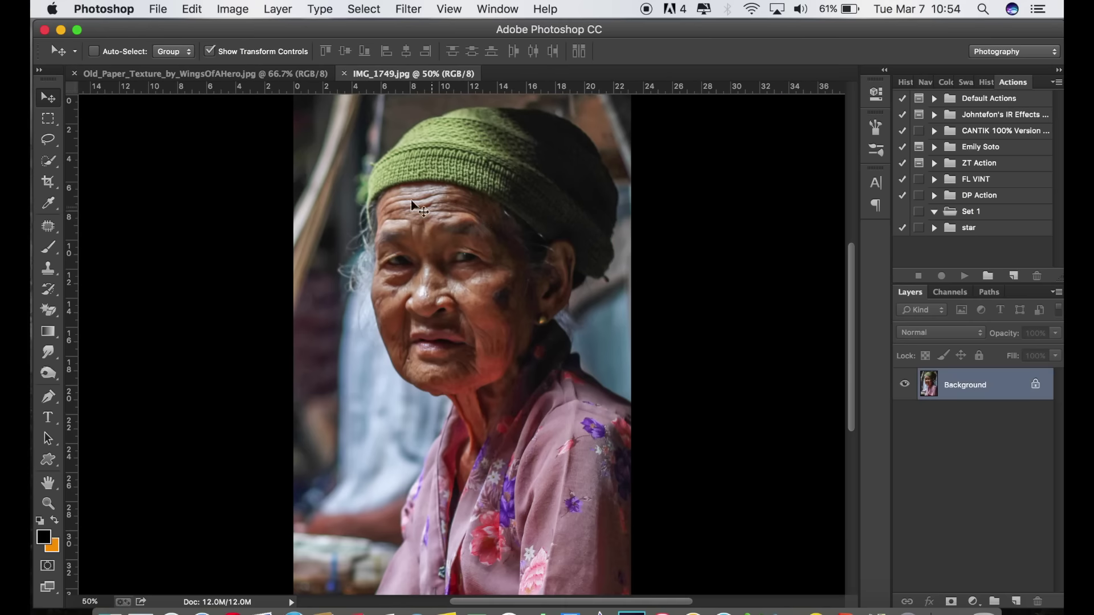
scroll(179, 135, "down", 1)
scroll(179, 135, "down", 1)
scroll(180, 135, "down", 1)
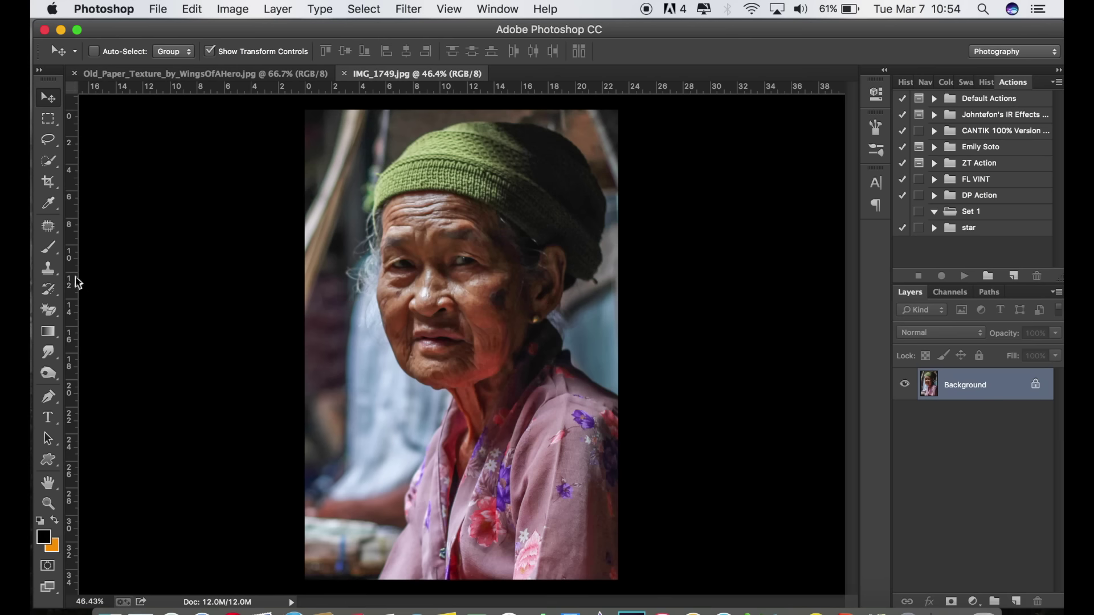
- Quick-select the elderly woman and her green hat in add mode
left_click(49, 161)
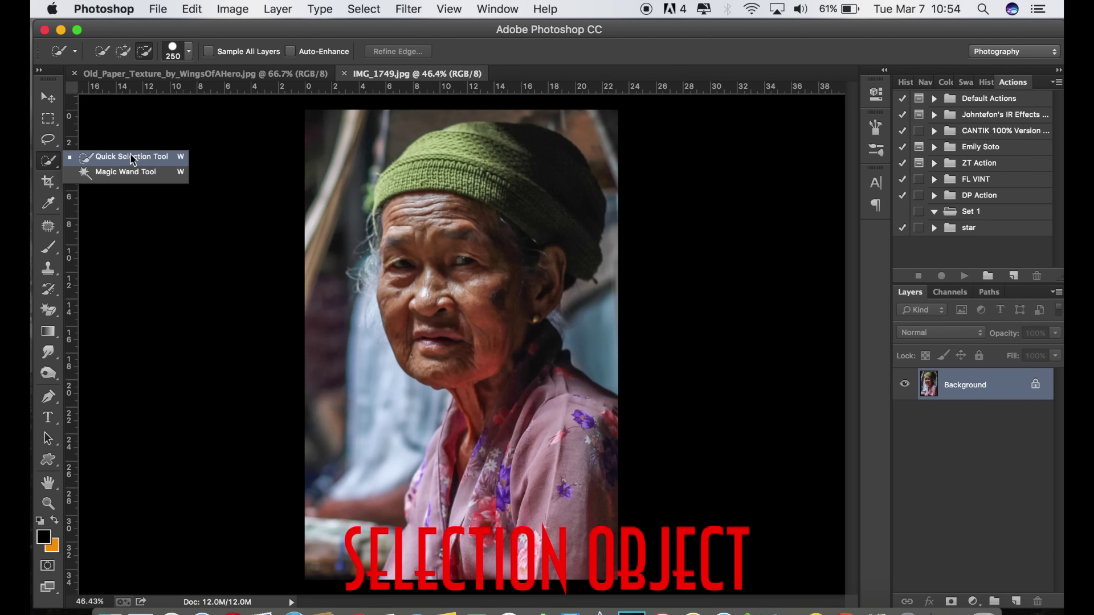
left_click(130, 156)
left_click(129, 54)
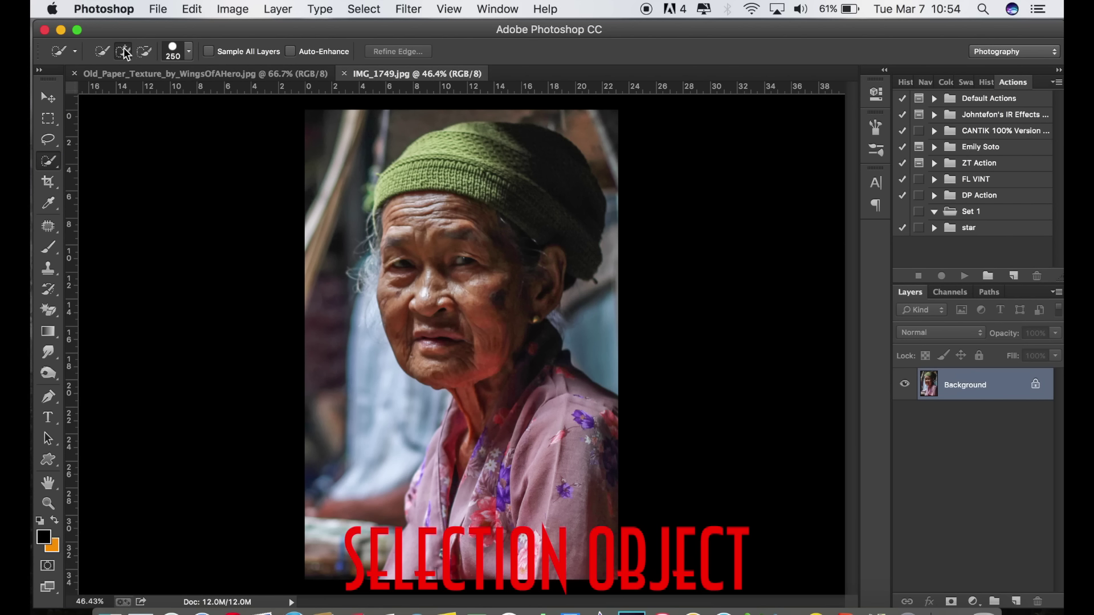
mouse_move(437, 171)
left_mouse_down()
mouse_move(475, 149)
mouse_move(555, 225)
mouse_move(405, 275)
mouse_move(406, 299)
mouse_move(450, 342)
mouse_move(523, 467)
mouse_move(445, 535)
mouse_move(438, 496)
mouse_move(496, 520)
mouse_move(573, 464)
mouse_move(598, 464)
left_mouse_up()
- Subtract the background beside and above the hat, then add the hat's top back
scroll(441, 243, "up", 2)
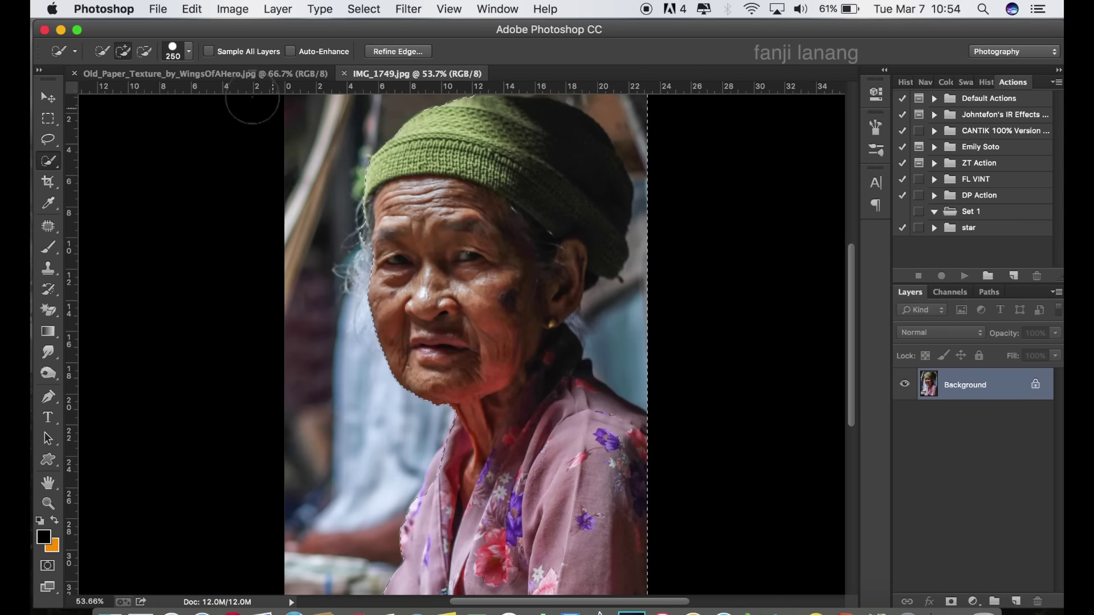
left_click(146, 51)
scroll(653, 203, "down", 2)
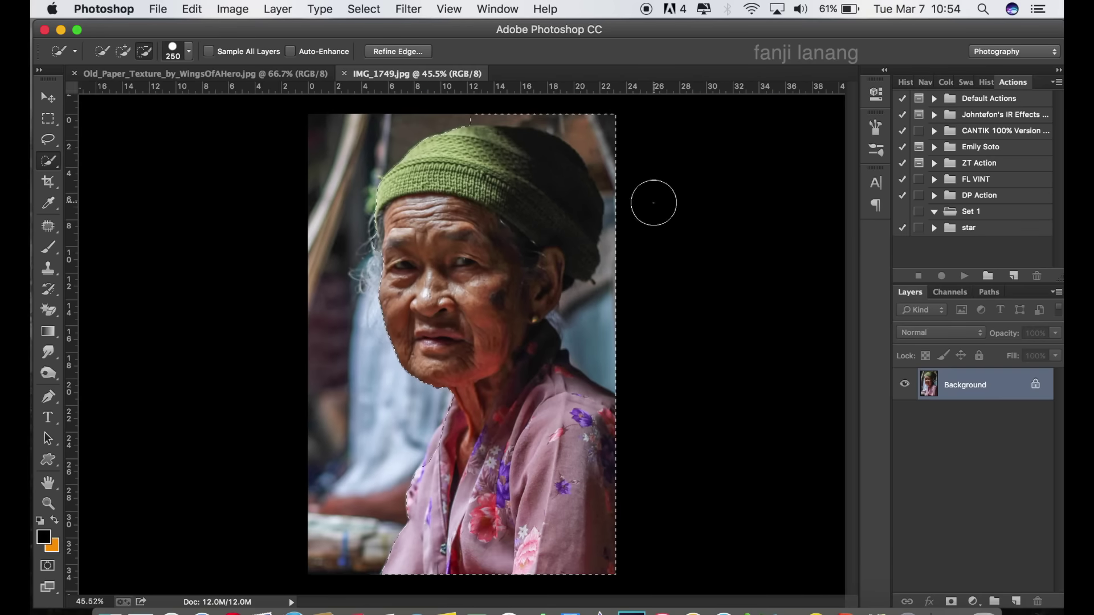
left_click_drag(628, 135, 621, 331)
left_click_drag(559, 119, 471, 107)
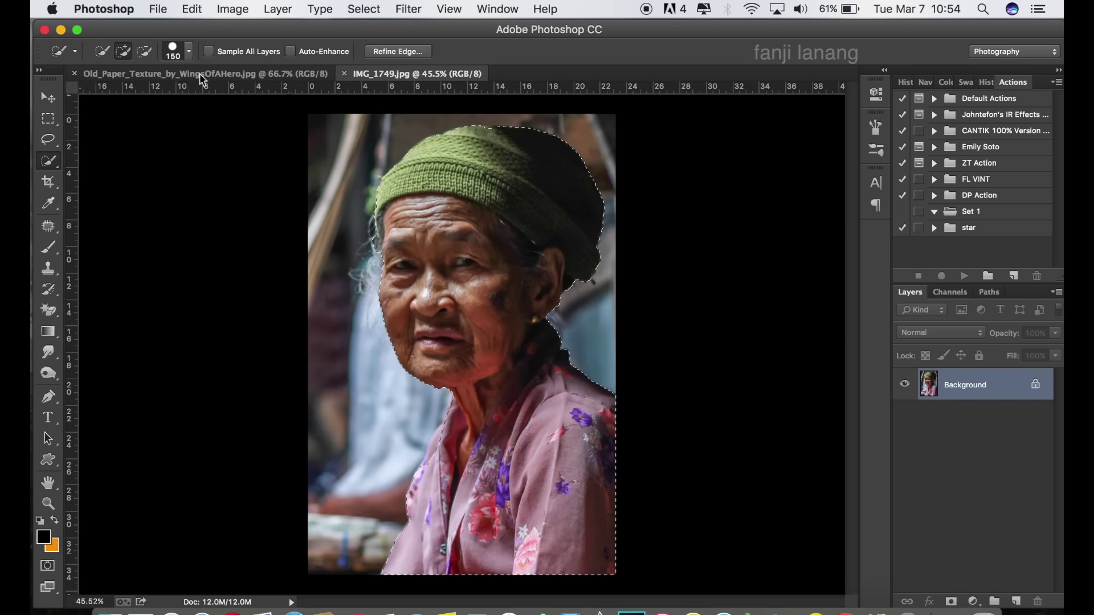
left_click_drag(490, 140, 499, 178)
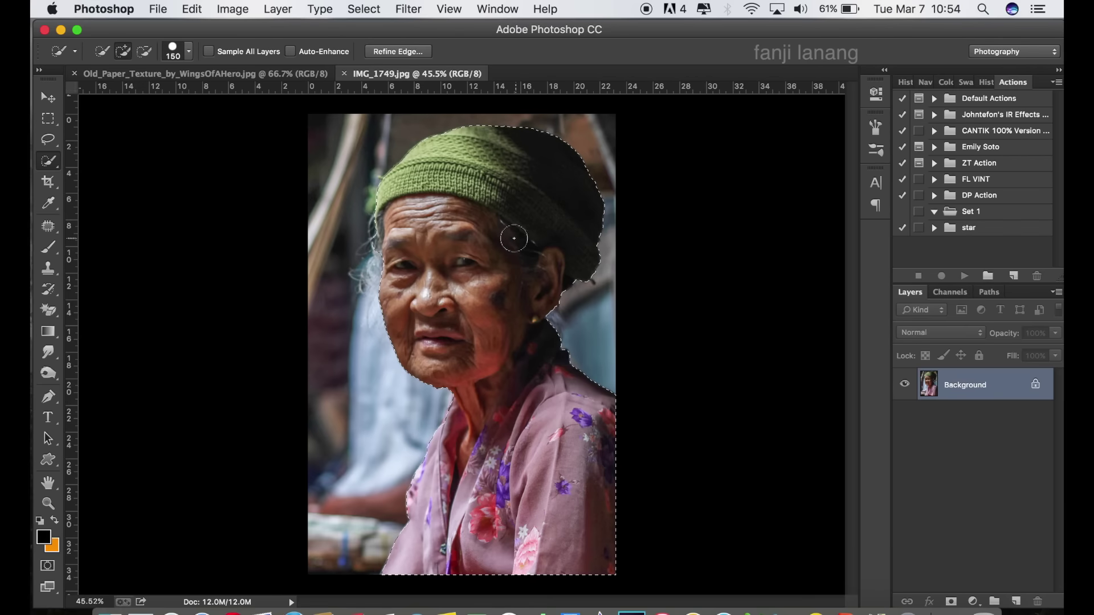
- Copy the selected woman to Layer 1 and drag it into the old paper texture document
right_click(446, 249)
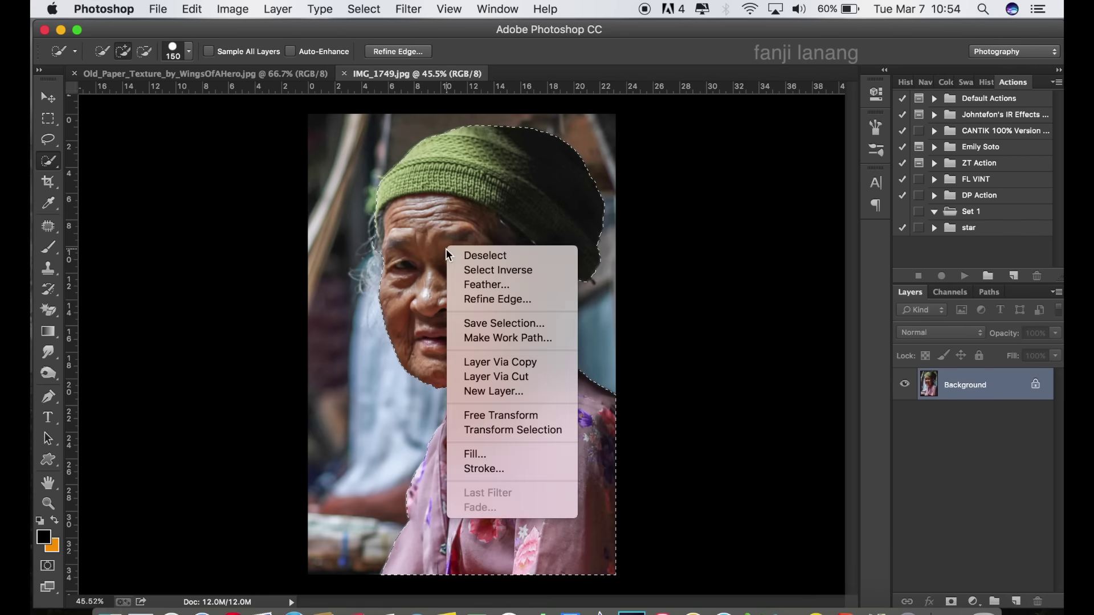
left_click(508, 365)
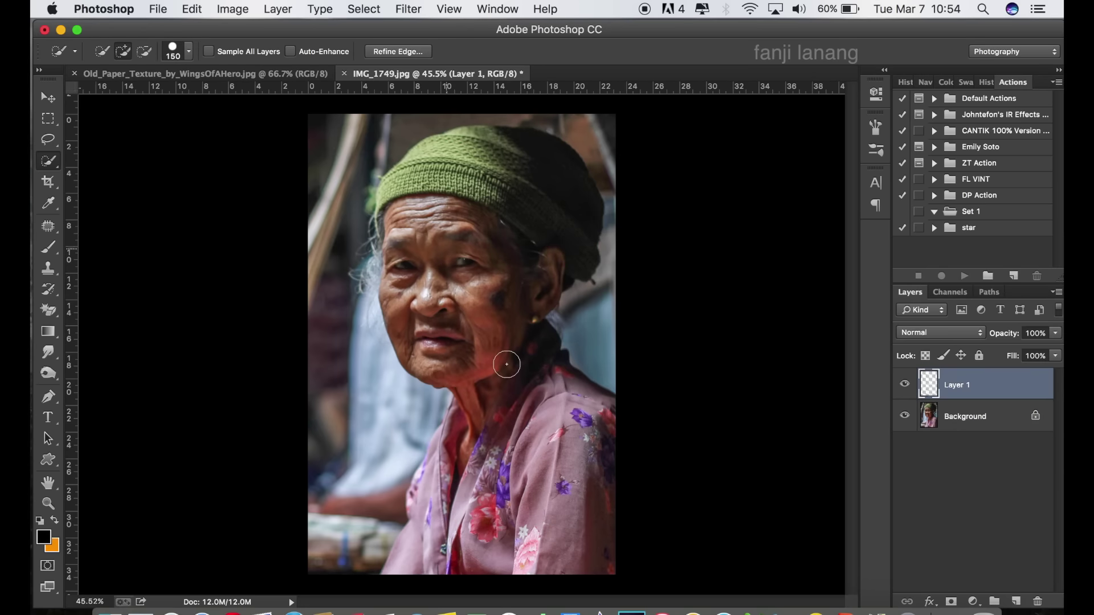
left_click(50, 98)
left_click_drag(486, 263, 415, 244)
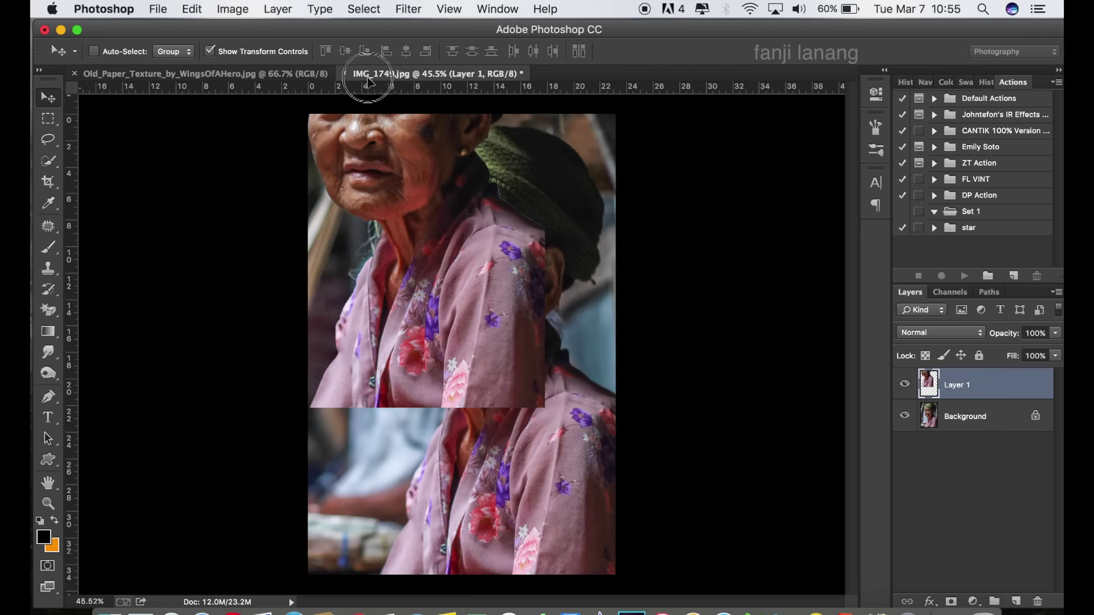
mouse_move(415, 244)
left_mouse_down()
mouse_move(290, 83)
mouse_move(414, 280)
left_mouse_up()
key("super+minus")
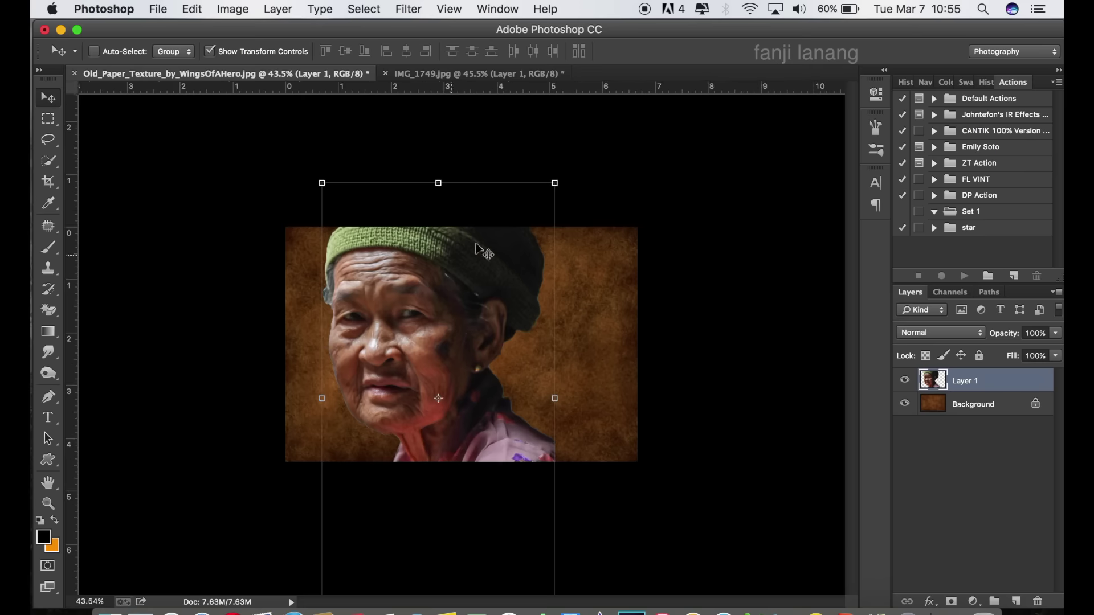
- Move the woman right and scale her proportionally to about 91%
left_click(482, 273)
left_click_drag(483, 273, 501, 280)
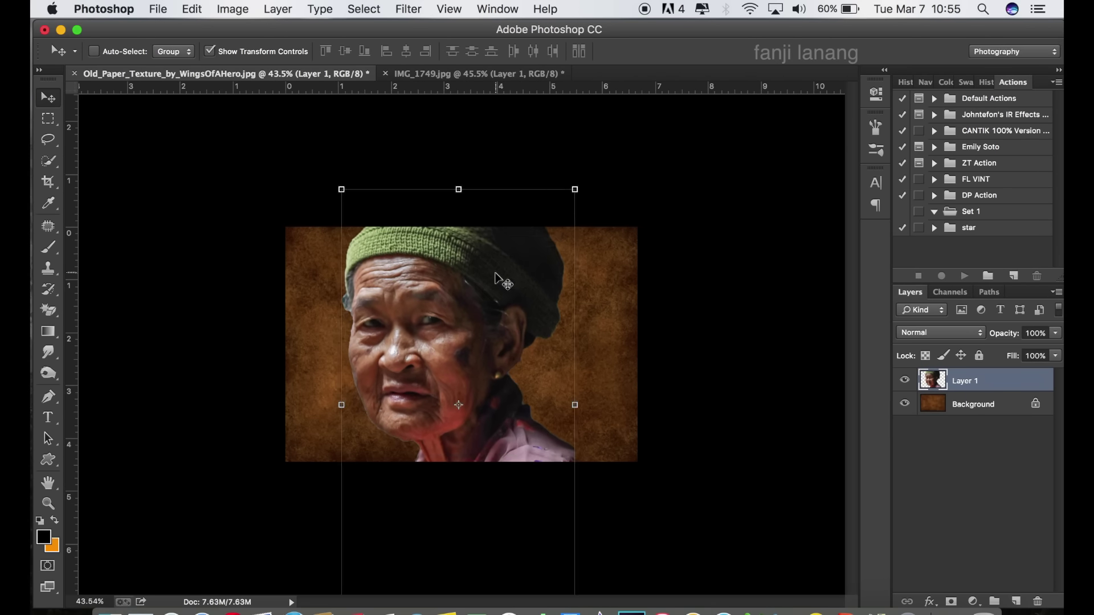
left_click_drag(569, 188, 572, 194)
left_click(339, 52)
left_click_drag(345, 192, 365, 227)
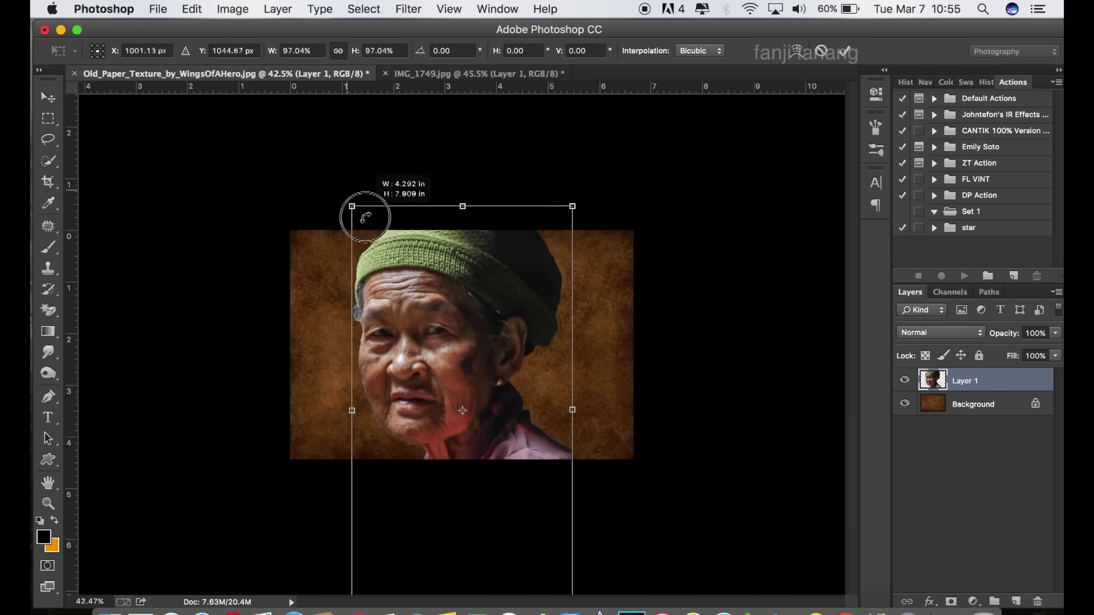
left_click_drag(428, 295, 430, 279)
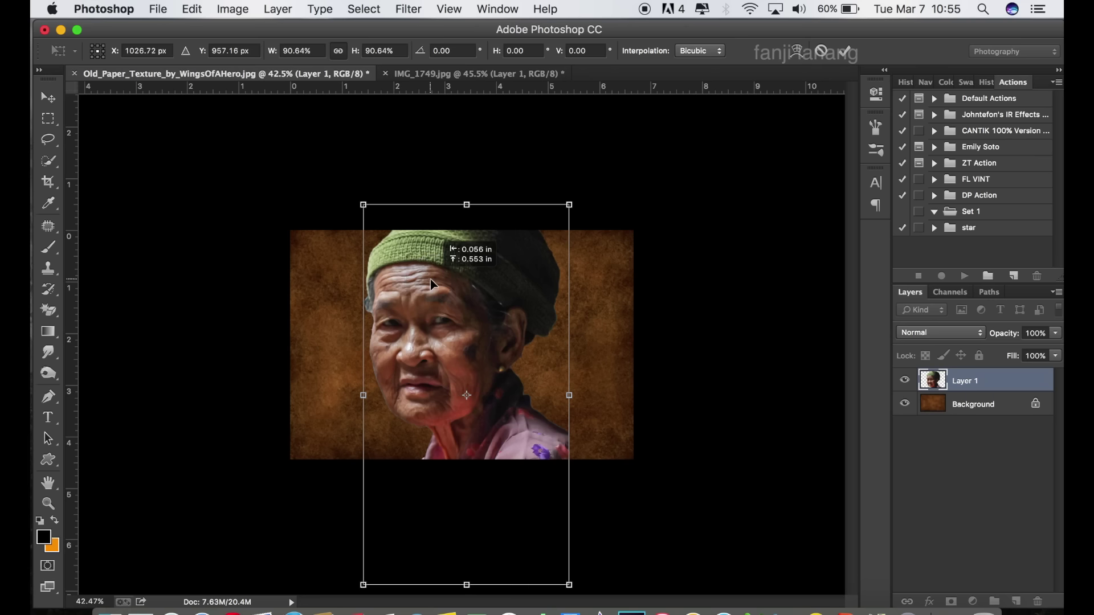
- Shrink her further to about 87.66%, reposition, commit, and hide transform controls
left_click_drag(574, 201, 570, 206)
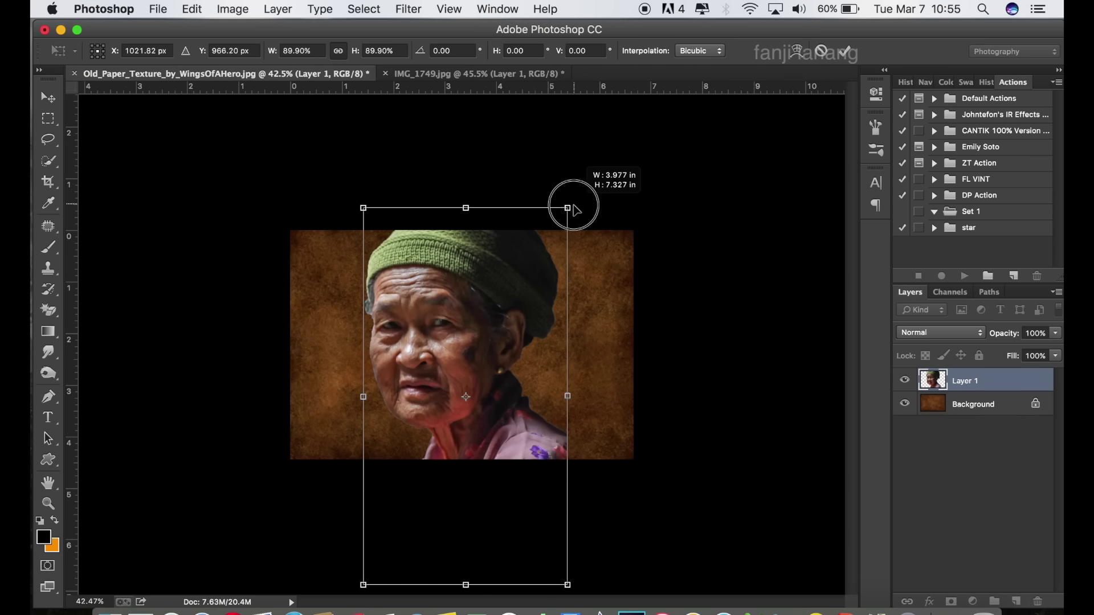
left_click_drag(494, 264, 500, 263)
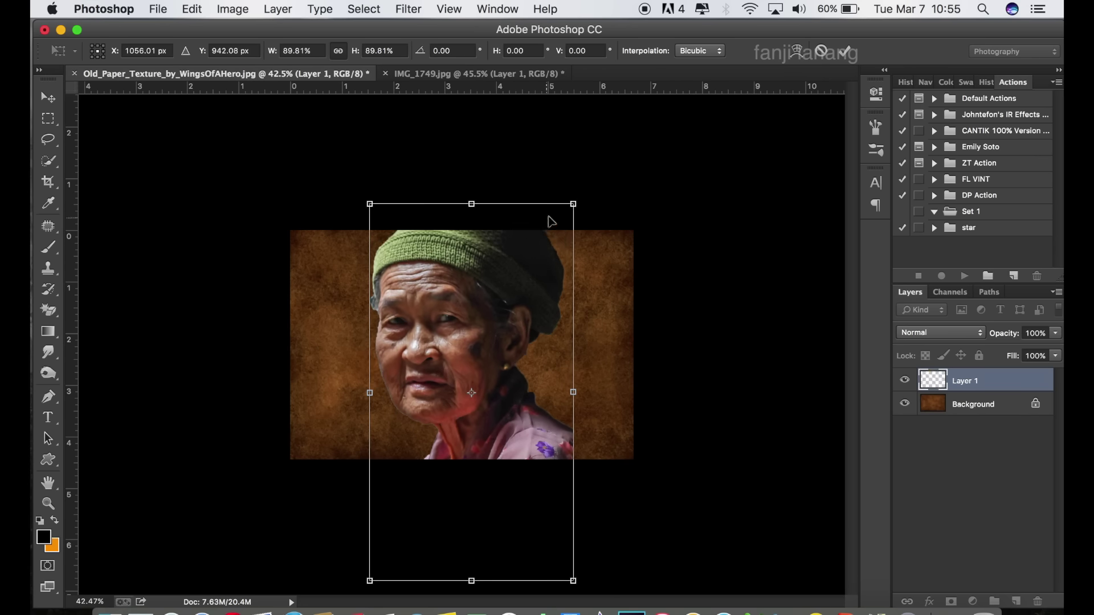
left_click_drag(568, 208, 570, 213)
left_click_drag(500, 258, 499, 269)
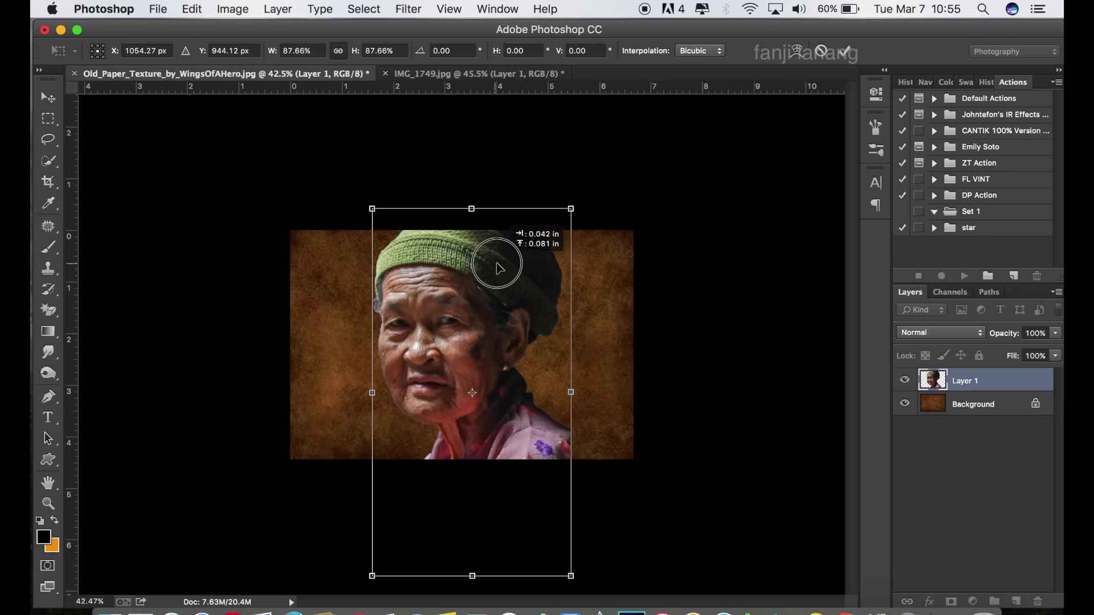
left_click(847, 51)
scroll(101, 172, "up", 1)
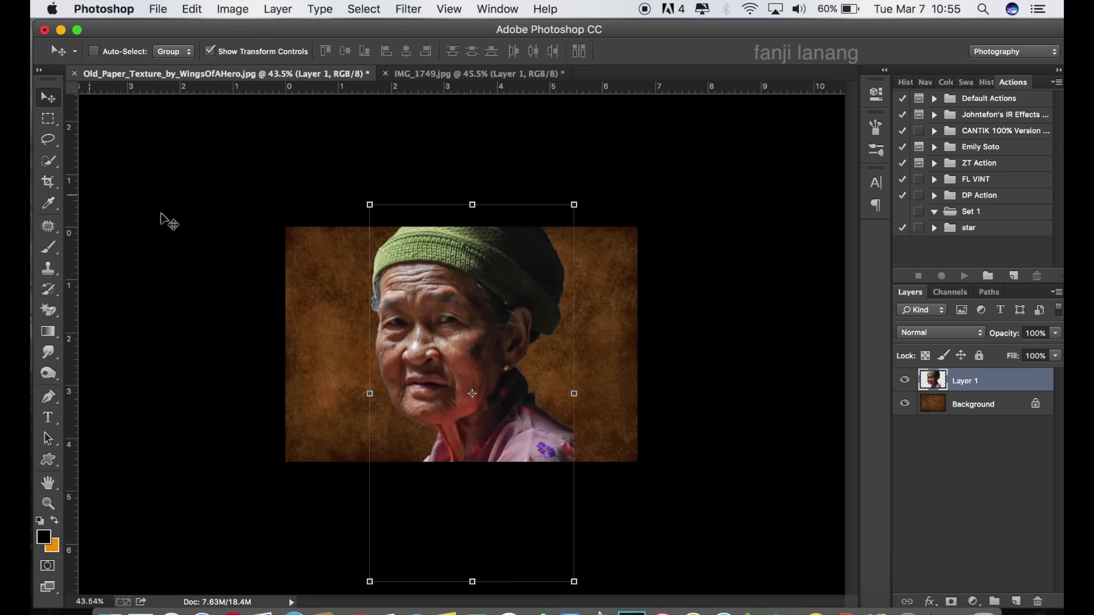
left_click(264, 50)
scroll(467, 283, "up", 1)
scroll(467, 283, "up", 1)
scroll(454, 281, "up", 3)
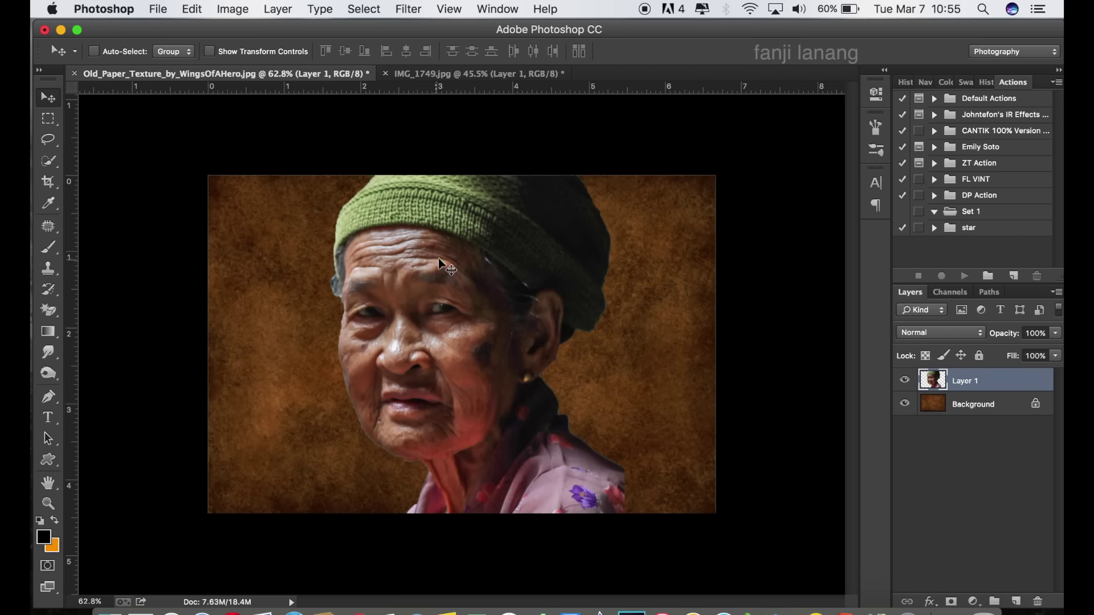
- Quick-select the woman on Layer 1 from her green hat down to the neck
scroll(466, 348, "up", 1)
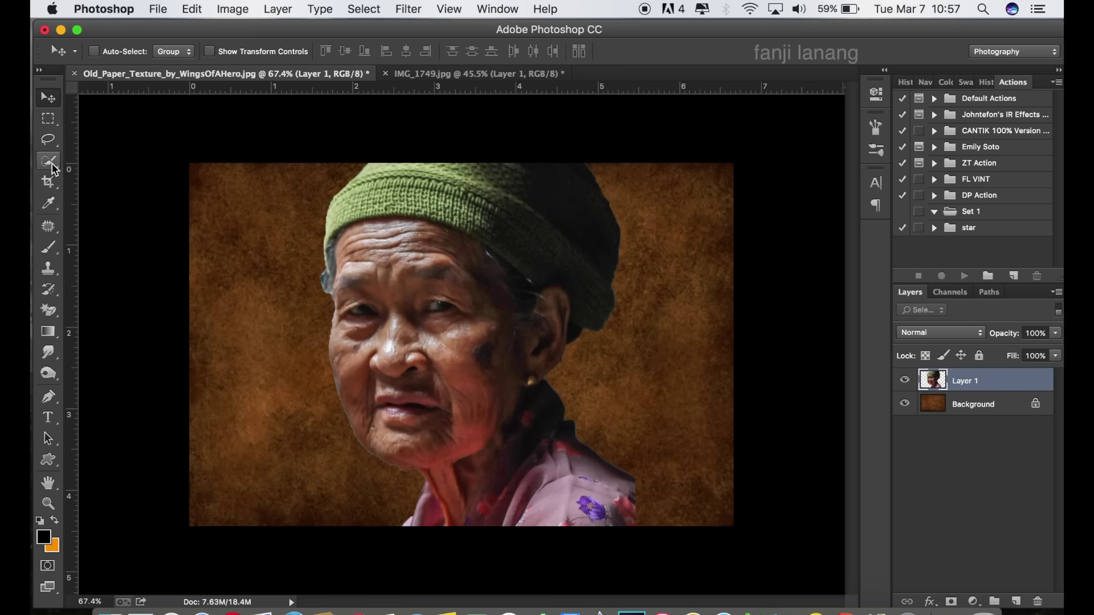
left_click(51, 165)
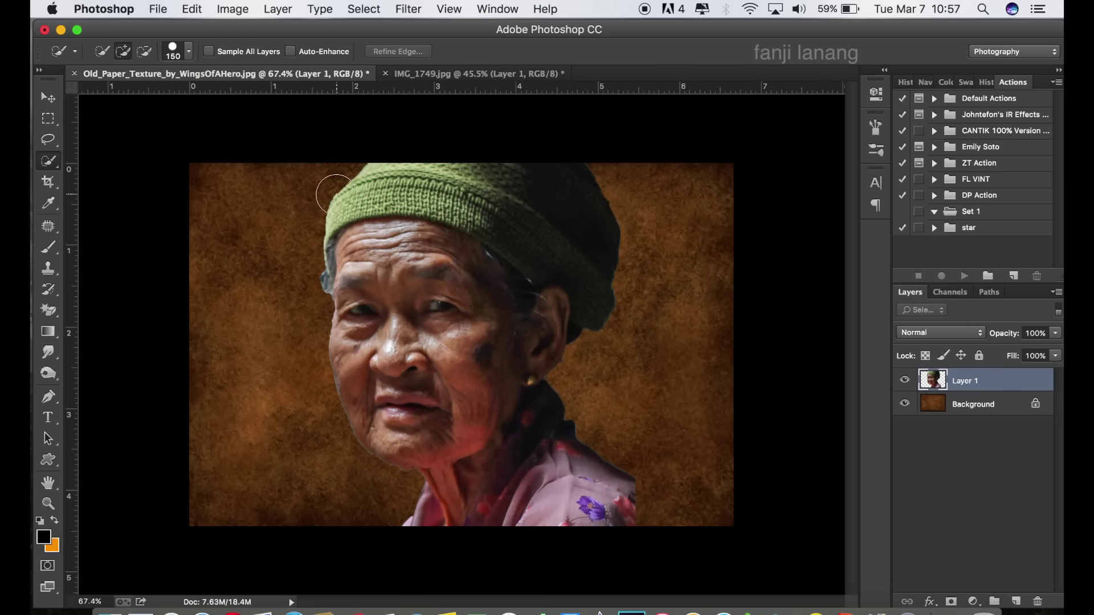
left_click_drag(368, 202, 398, 205)
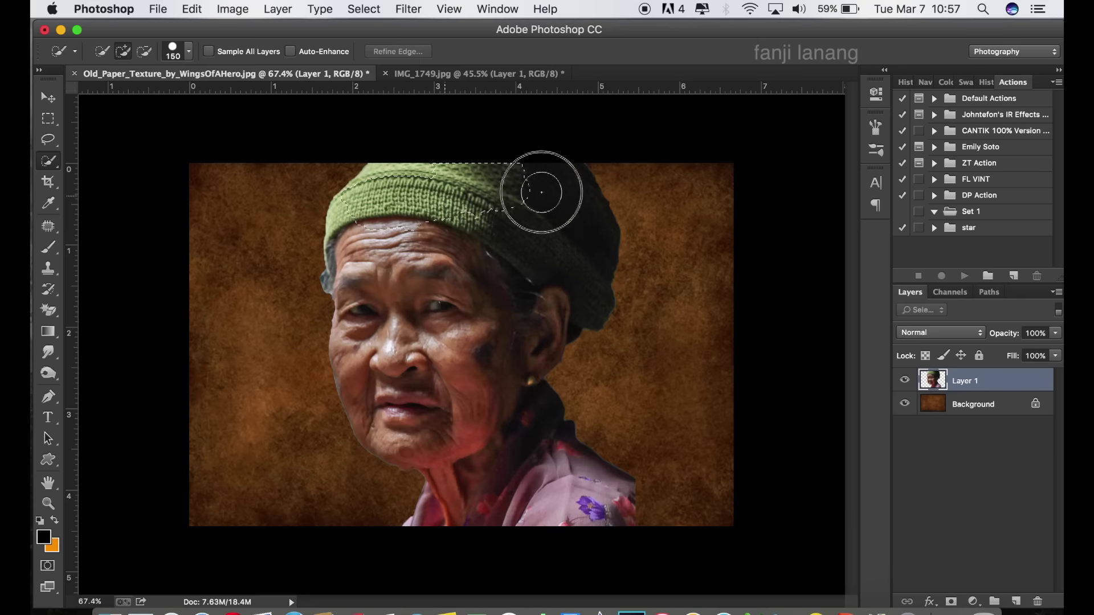
mouse_move(399, 206)
left_mouse_down()
mouse_move(513, 500)
mouse_move(452, 393)
mouse_move(449, 277)
left_mouse_up()
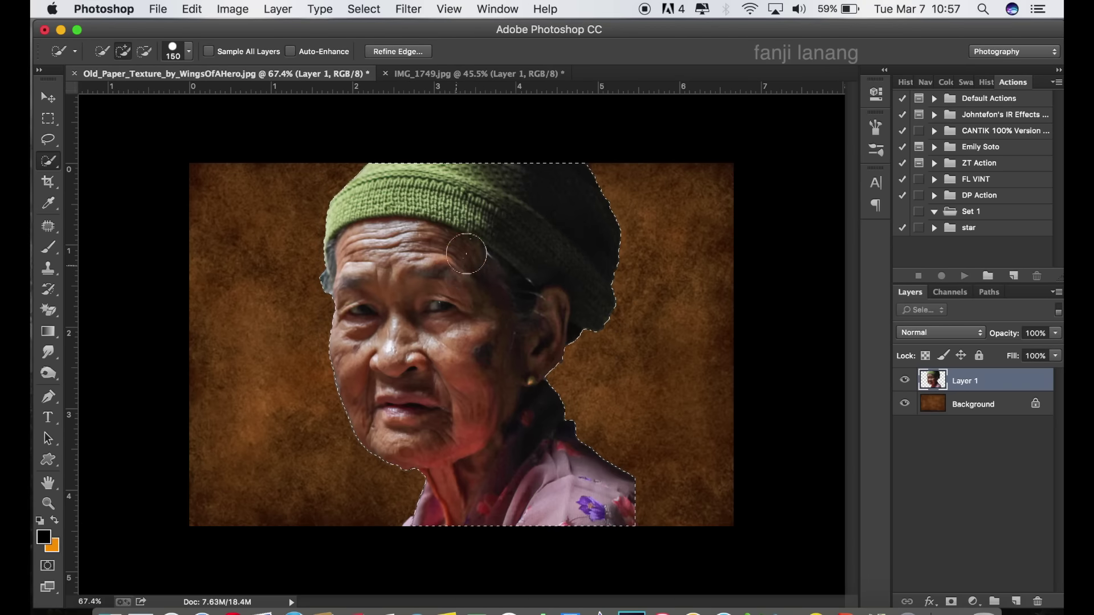
left_click(363, 9)
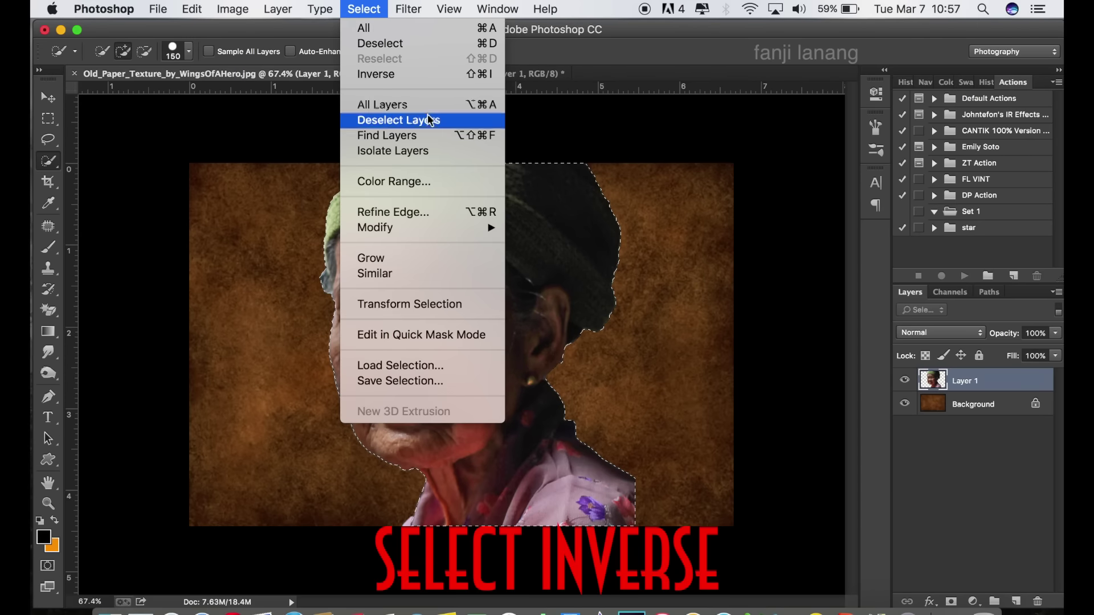
- Invert the selection and expand it by 2 pixels
left_click(432, 77)
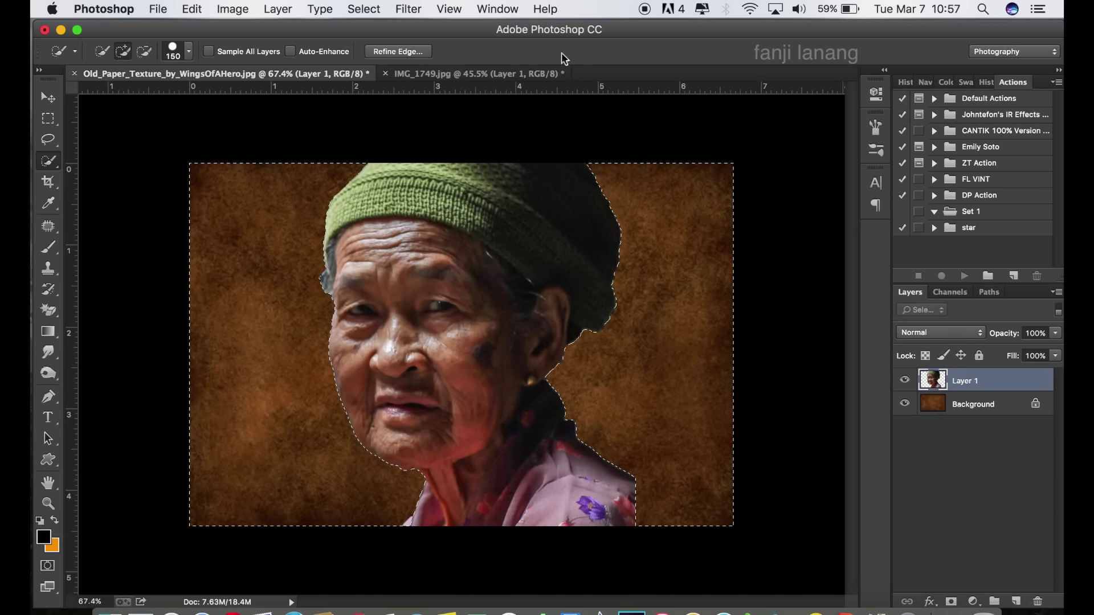
left_click(409, 9)
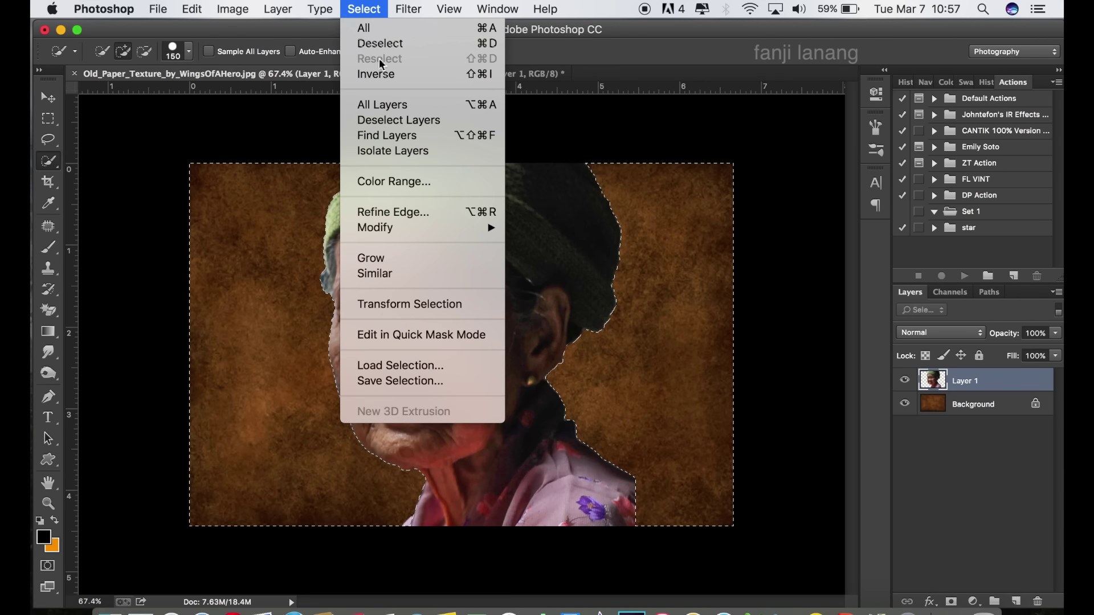
mouse_move(376, 227)
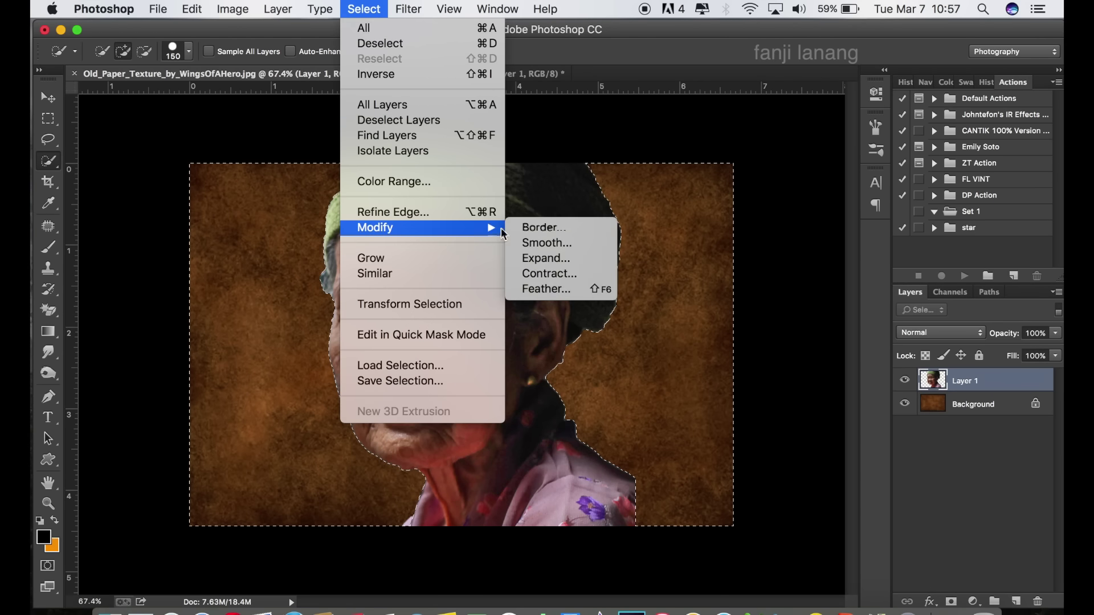
left_click(547, 258)
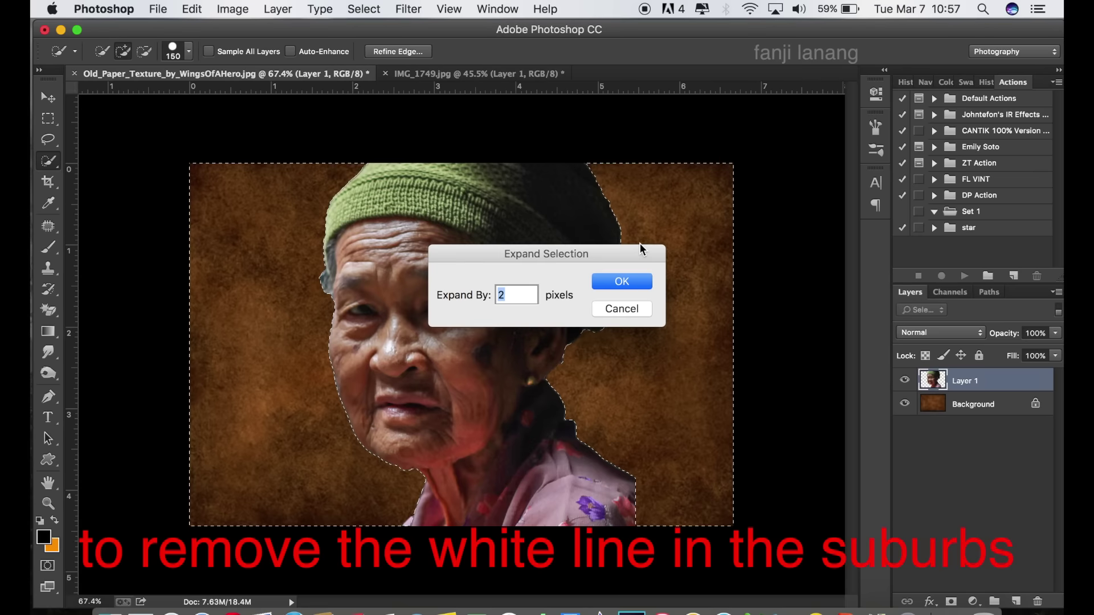
type("2")
left_click(603, 283)
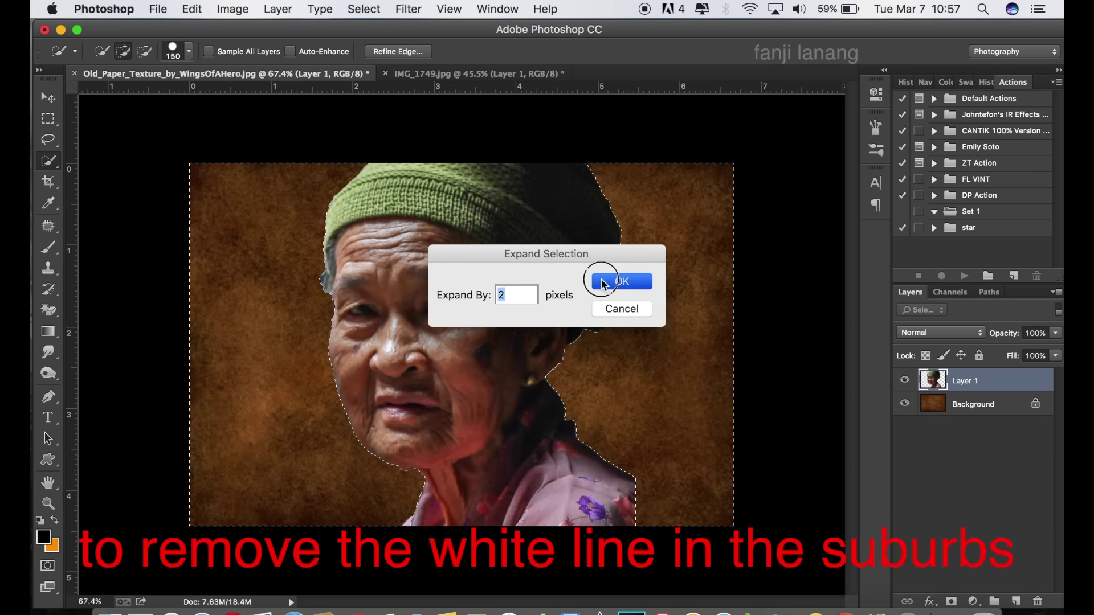
- Feather the selection 3 pixels, delete the fringe around the woman, and deselect
left_click(405, 10)
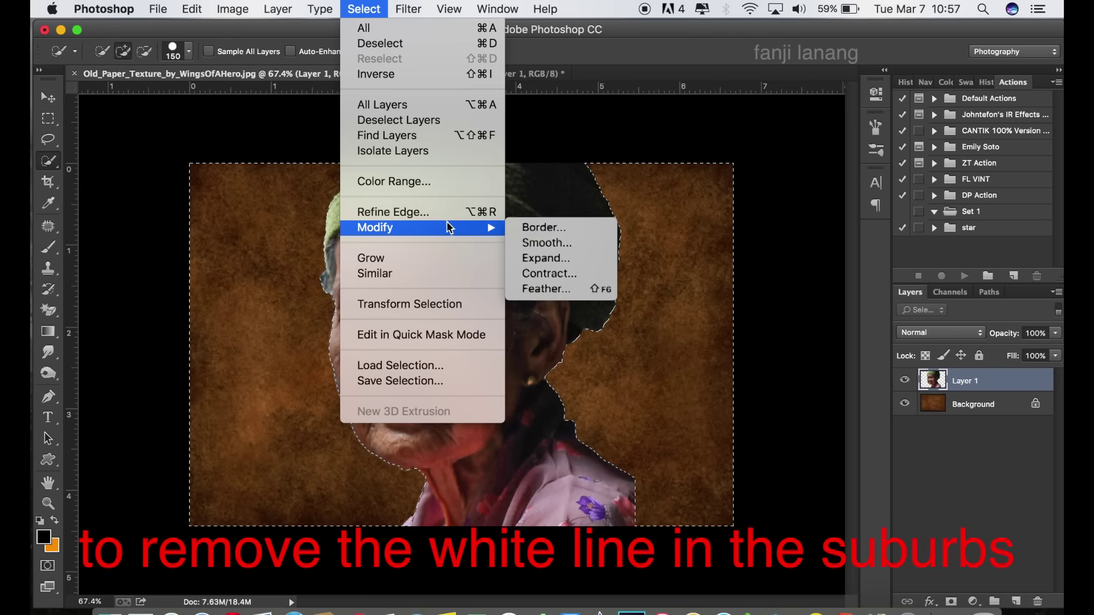
left_click(546, 290)
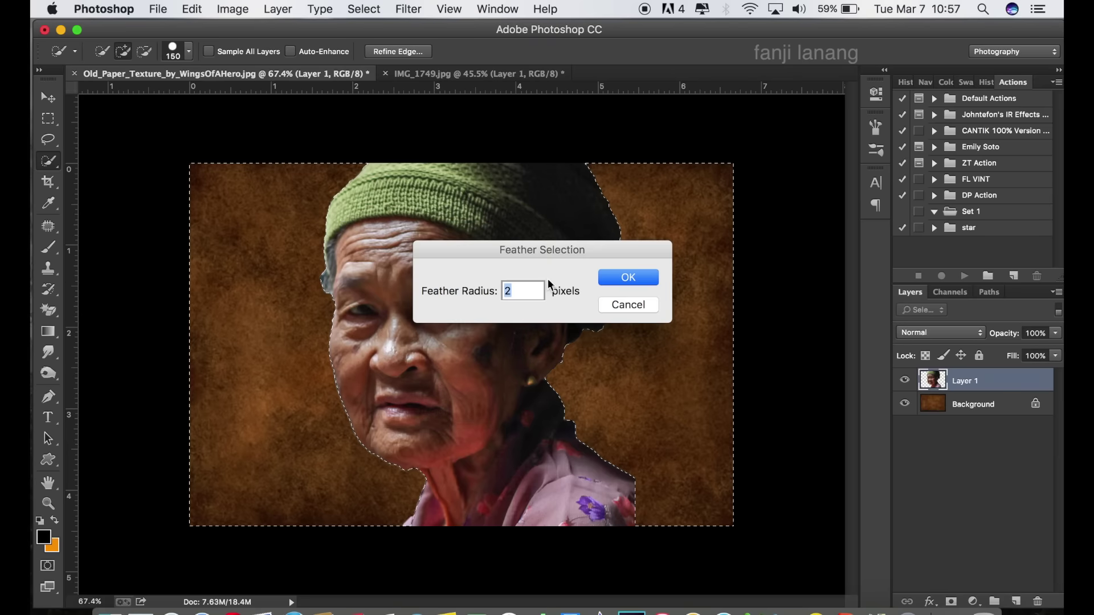
type("3")
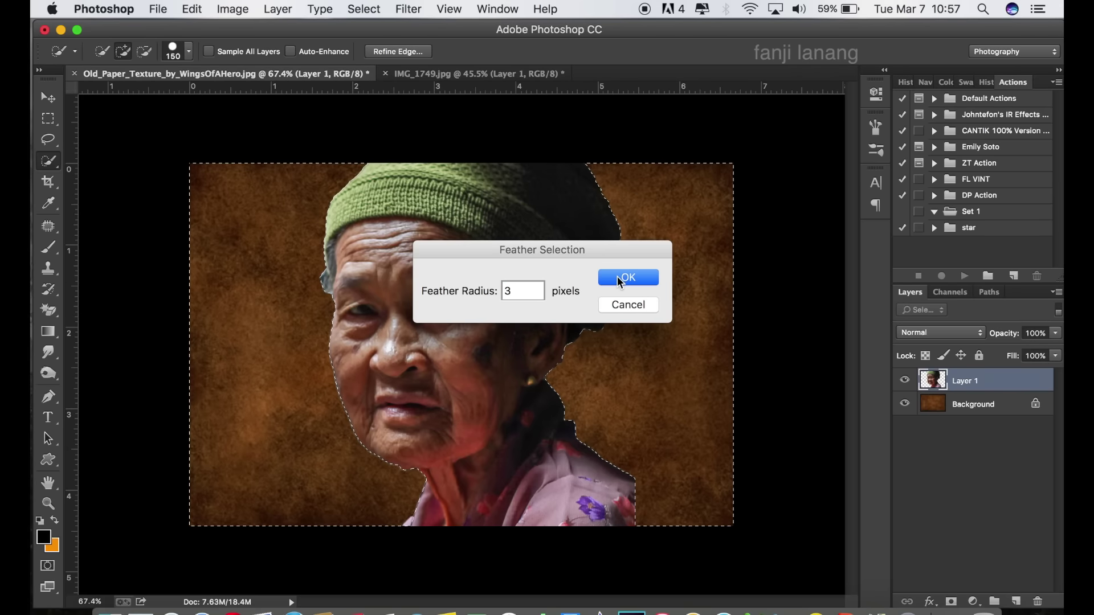
left_click(624, 277)
key("Delete")
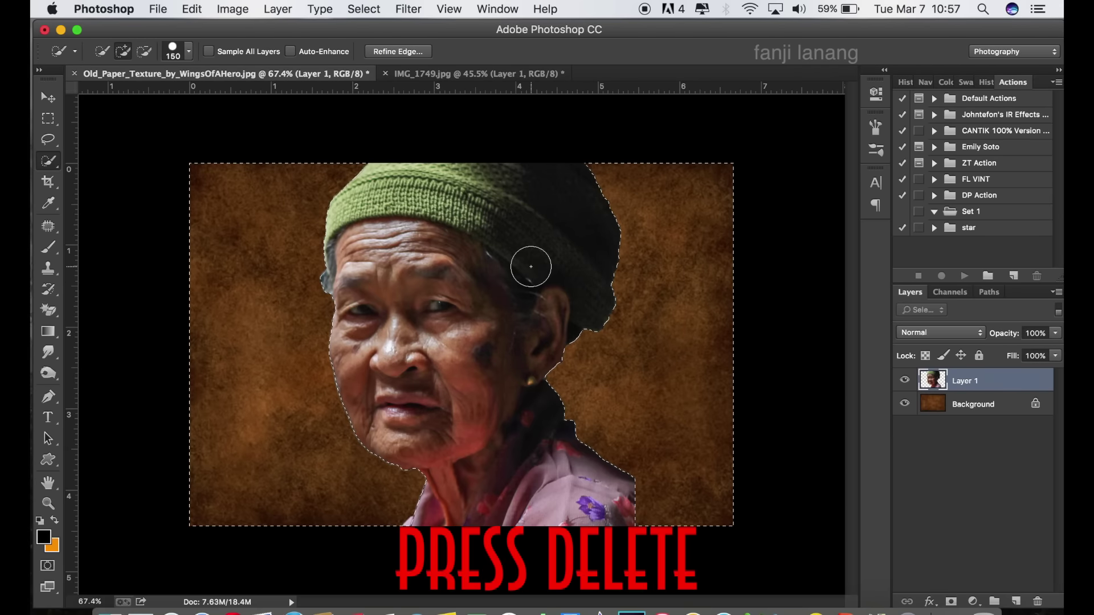
key("m")
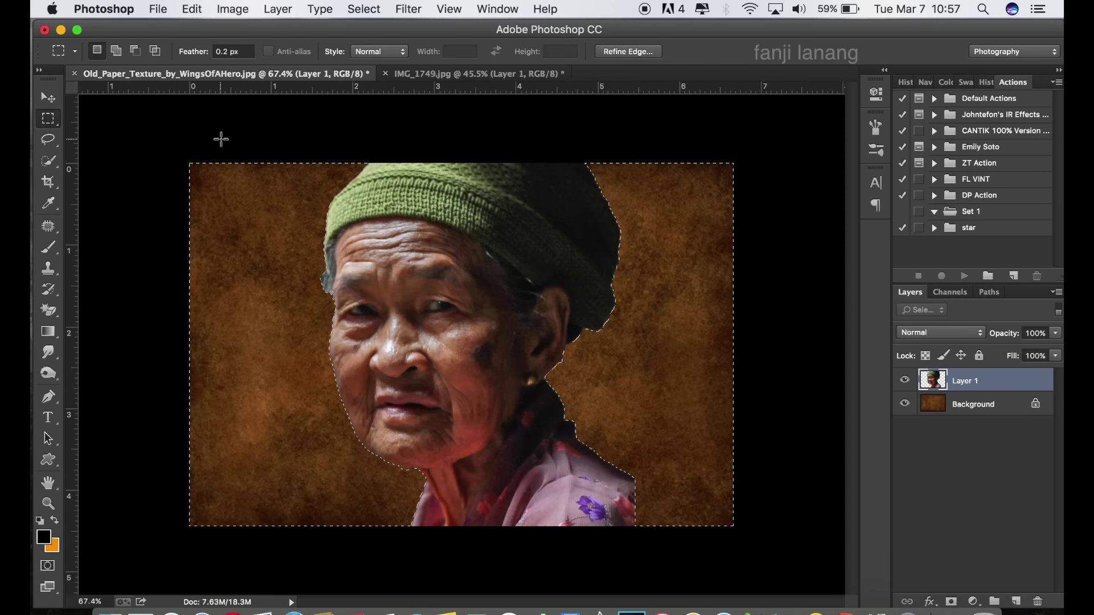
key("super+d")
scroll(221, 139, "up", 1)
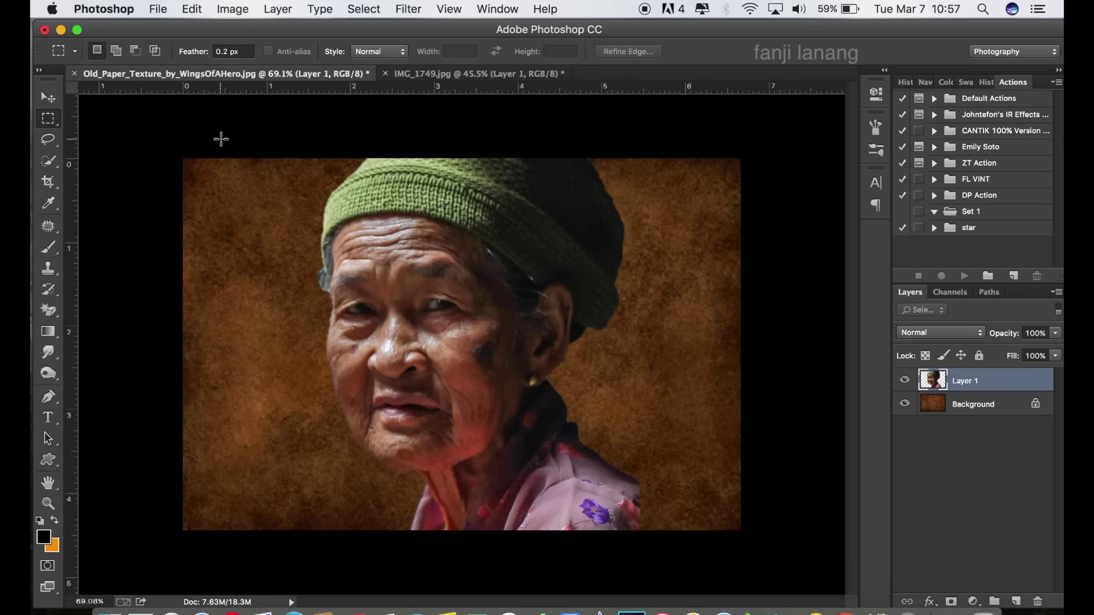
scroll(221, 139, "up", 1)
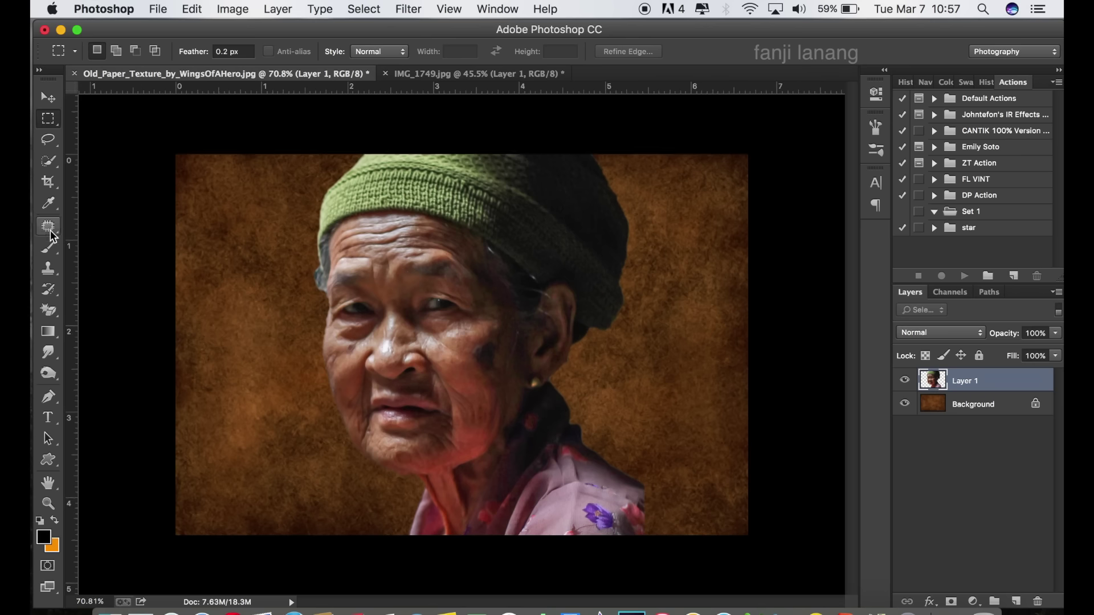
- Set up the Smudge tool with the 46 px scatter brush, 60% strength, size 90
left_click(51, 353)
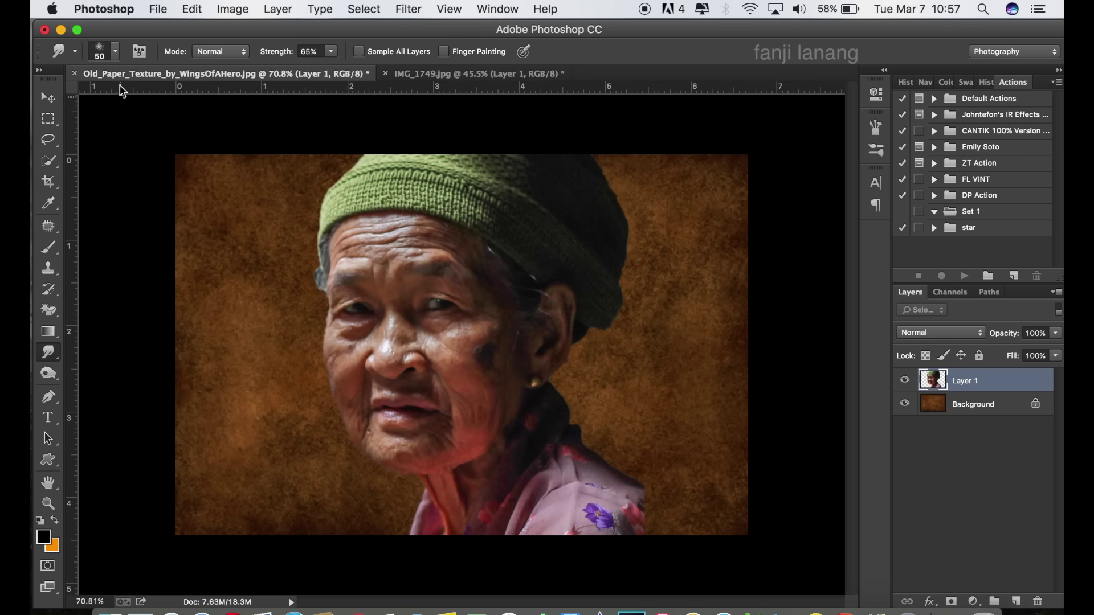
left_click(115, 51)
scroll(158, 213, "down", 3)
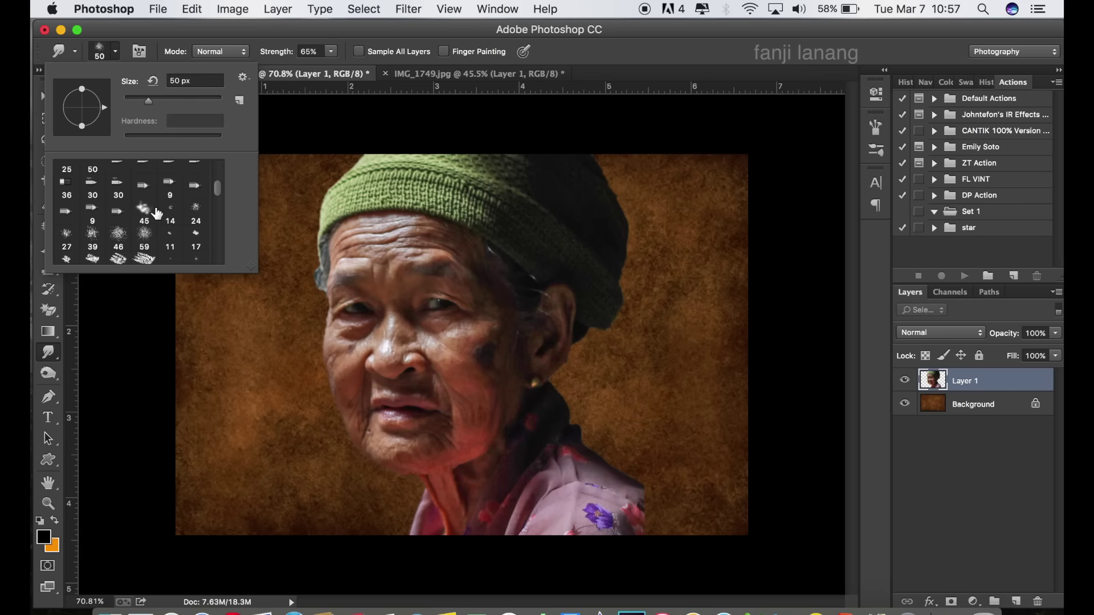
left_click(92, 235)
left_click(116, 236)
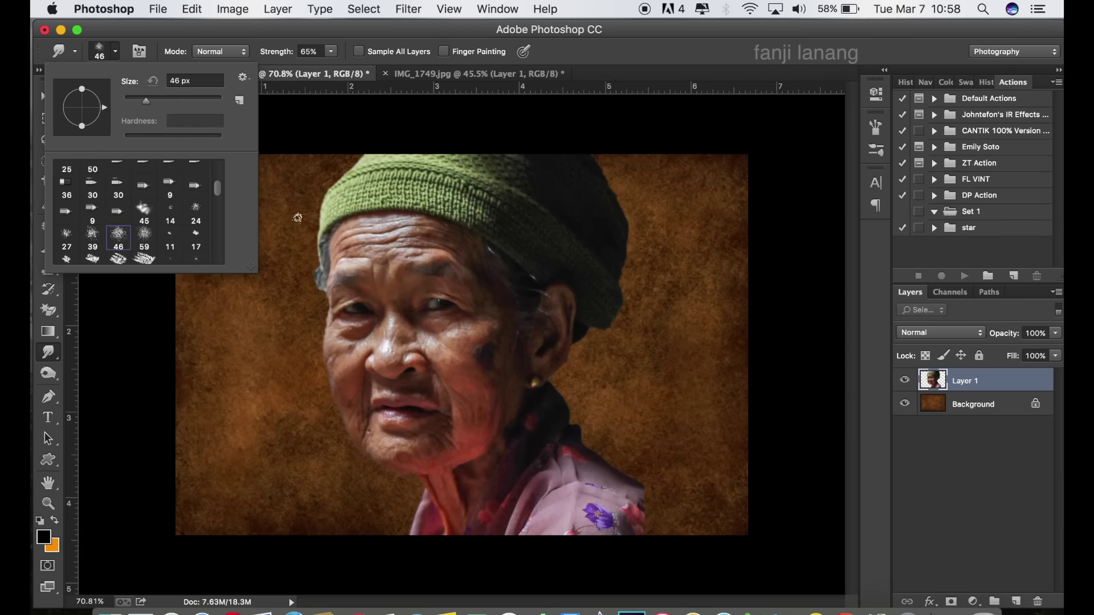
key("Return")
left_click(332, 51)
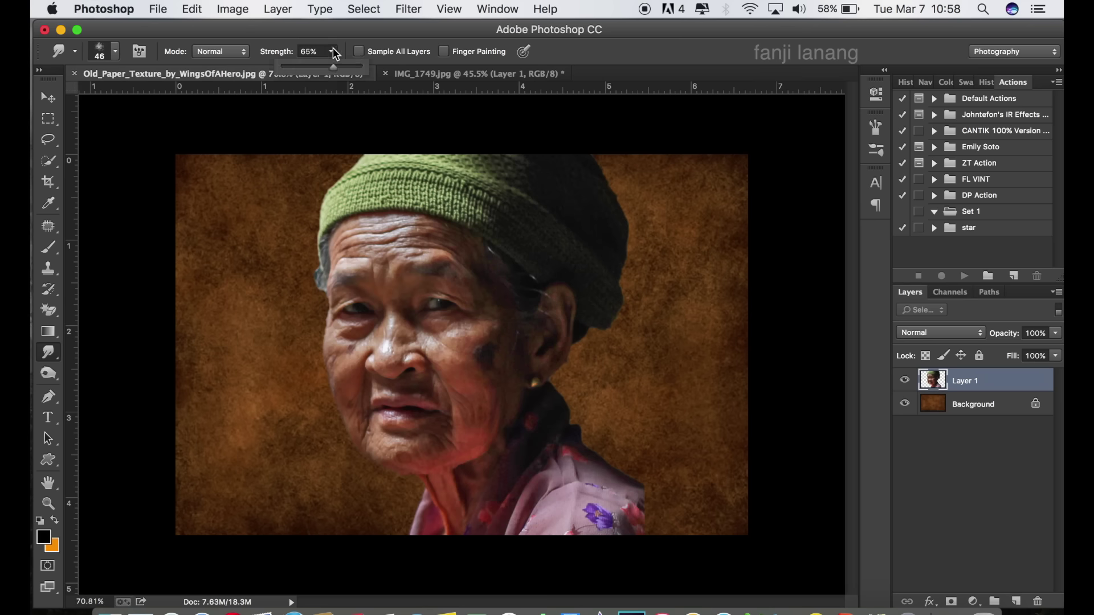
left_click_drag(330, 67, 329, 73)
left_click(647, 91)
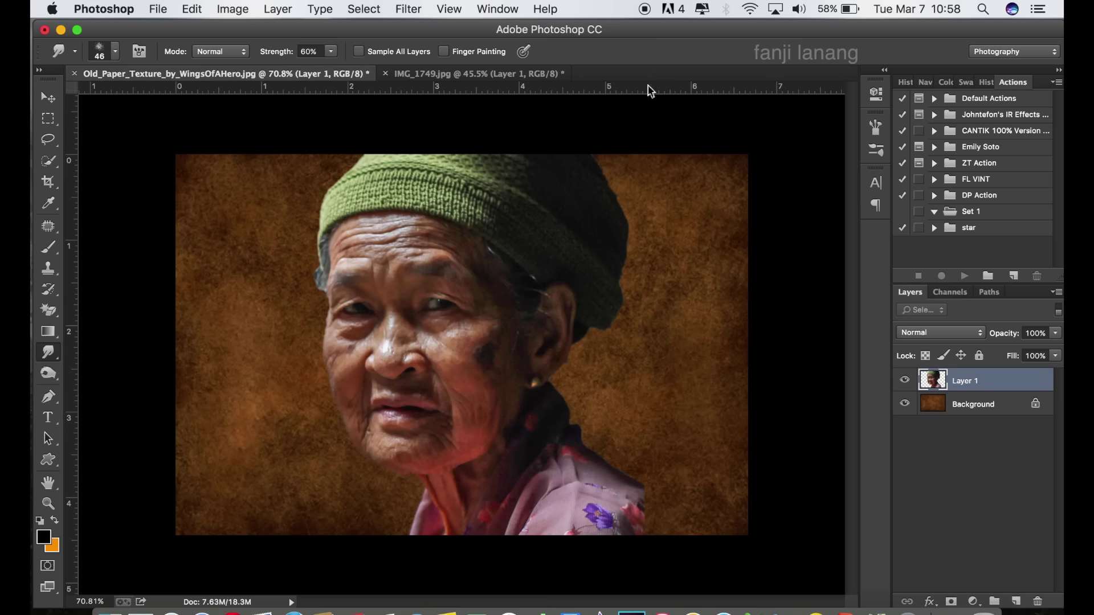
scroll(641, 513, "up", 2)
scroll(655, 519, "up", 2)
key("bracketright")
key("bracketright")
key("bracketright")
key("bracketright")
key("bracketright")
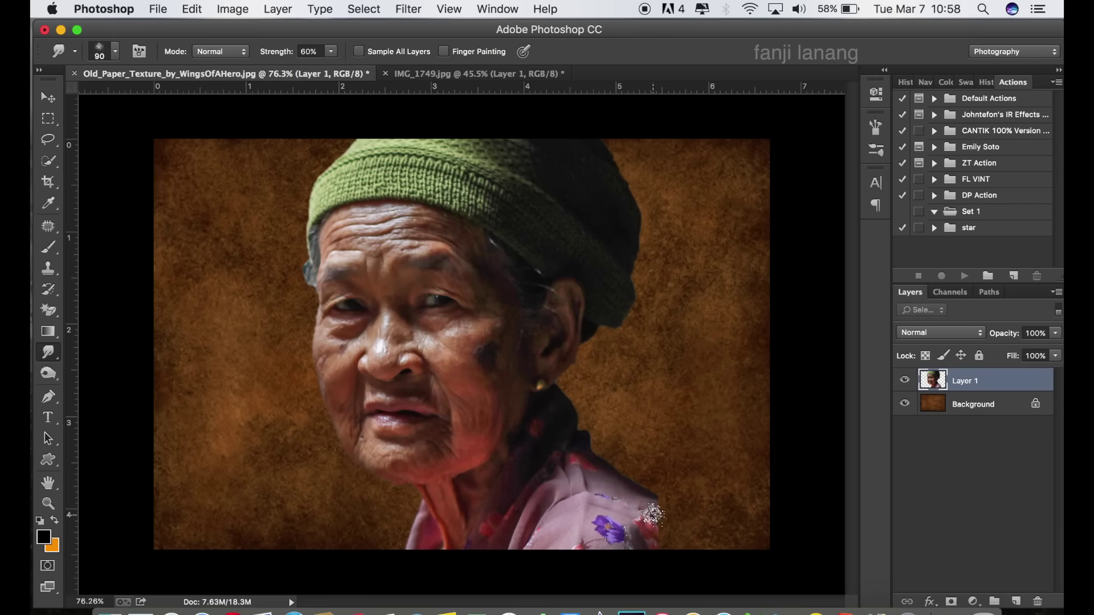
- Smudge the pink clothing edge at the lower-right shoulder into the background
left_click(671, 517)
mouse_move(655, 506)
left_mouse_down()
mouse_move(664, 534)
mouse_move(708, 581)
left_mouse_up()
left_click_drag(650, 532, 708, 581)
left_click_drag(653, 512, 728, 576)
left_click_drag(667, 522, 710, 567)
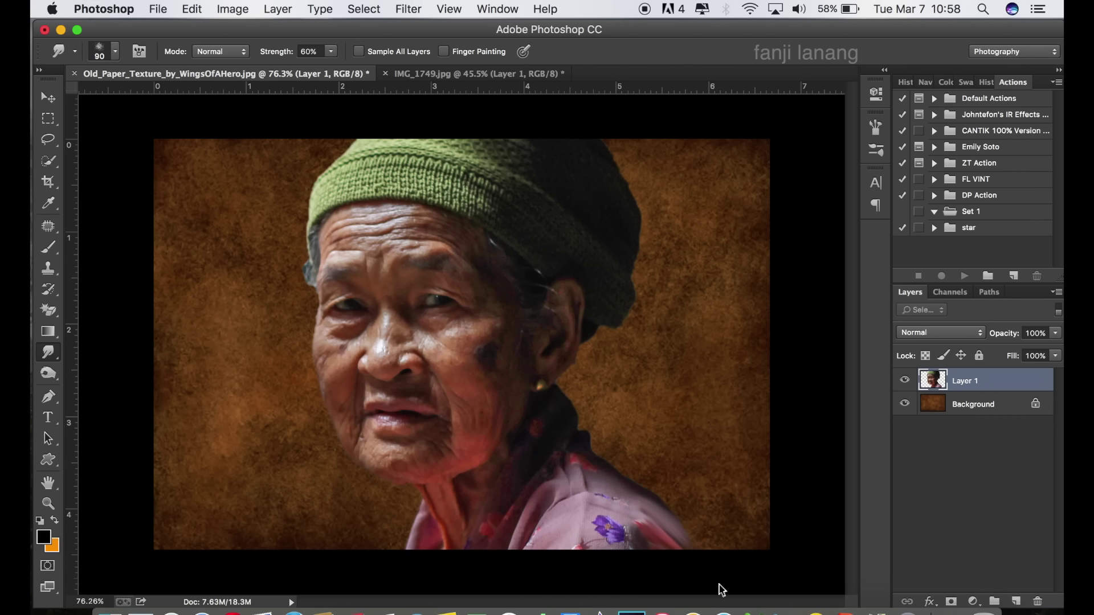
left_click_drag(671, 524, 710, 576)
left_click_drag(676, 525, 713, 584)
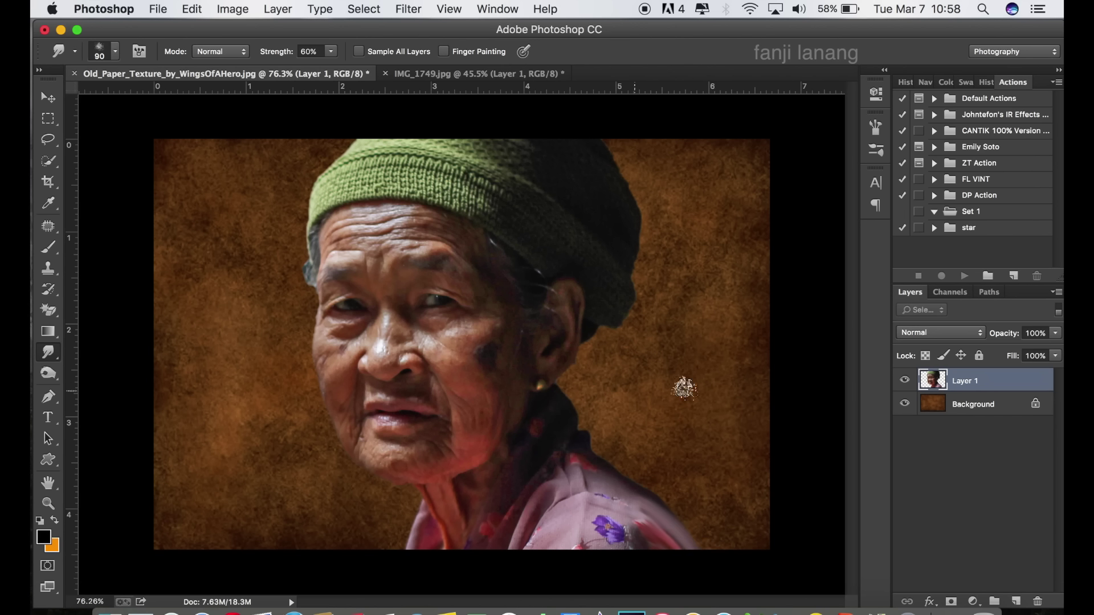
- On the Background layer, set smudge strength to 65% and enlarge the brush
left_click(965, 406)
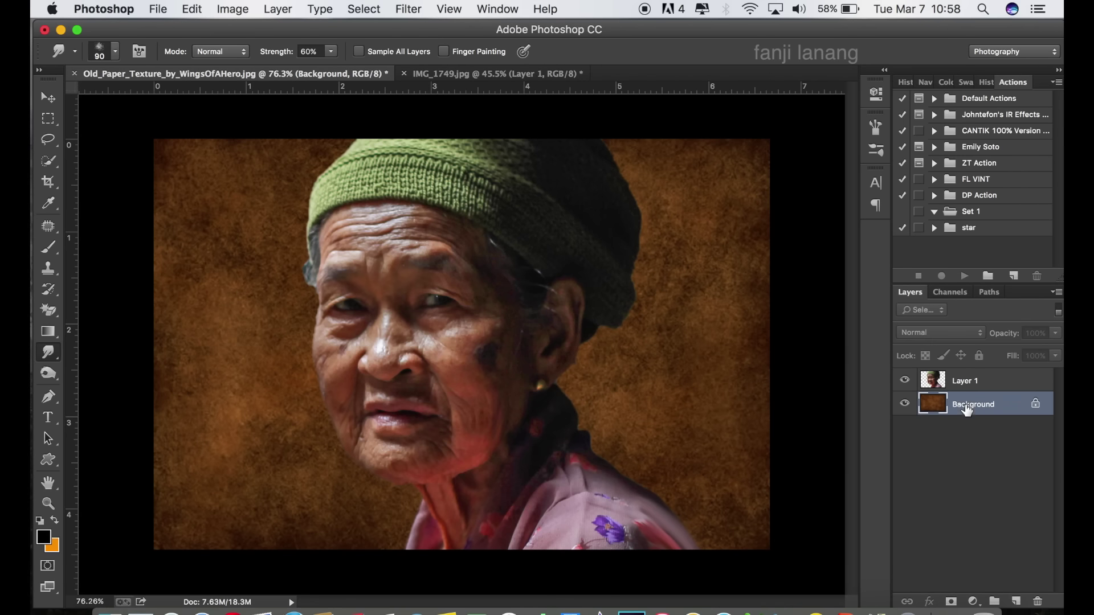
left_click_drag(711, 356, 691, 344)
left_click(329, 52)
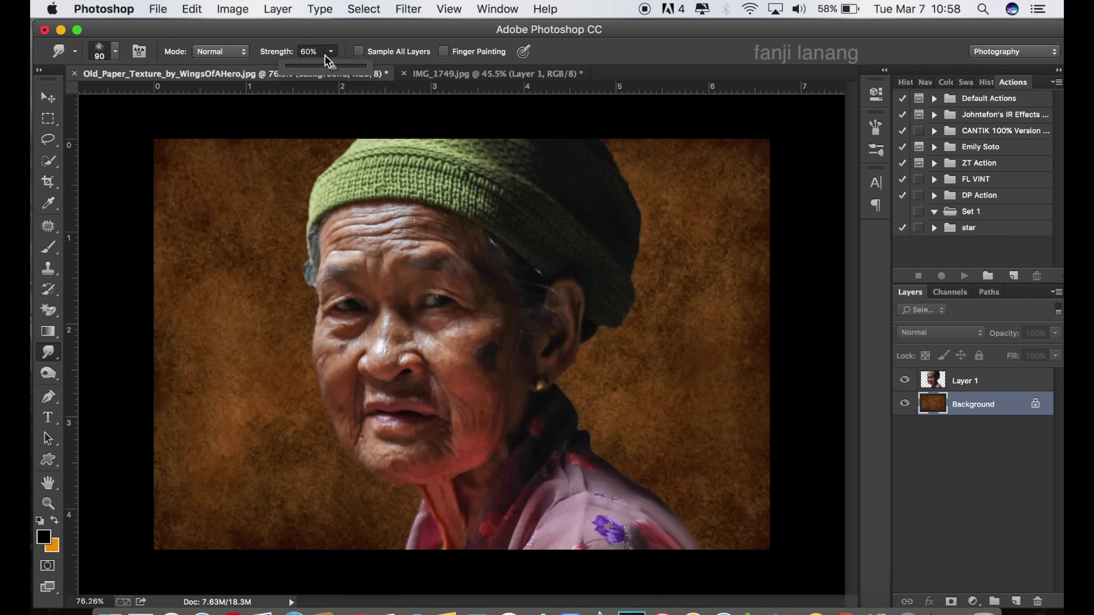
left_click(257, 52)
type("65")
key("Return")
key("bracketright")
key("bracketright")
key("bracketright")
key("bracketright")
key("bracketright")
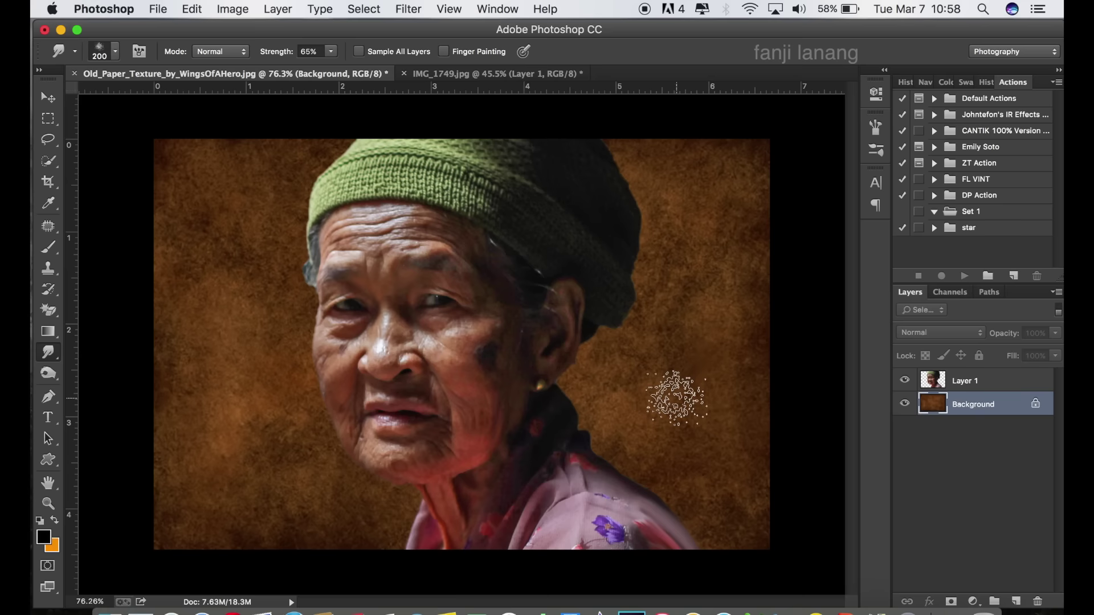
- Smear the background around the woman into streaks with a 150 brush, then reselect Layer 1
mouse_move(708, 232)
left_mouse_down()
mouse_move(703, 264)
mouse_move(695, 244)
mouse_move(749, 289)
mouse_move(695, 383)
mouse_move(727, 420)
left_mouse_up()
mouse_move(733, 476)
left_mouse_down()
mouse_move(720, 513)
mouse_move(768, 525)
mouse_move(735, 515)
mouse_move(711, 409)
mouse_move(750, 410)
mouse_move(777, 318)
mouse_move(742, 474)
mouse_move(630, 447)
mouse_move(661, 313)
mouse_move(587, 379)
mouse_move(613, 330)
mouse_move(586, 420)
mouse_move(598, 452)
mouse_move(647, 488)
mouse_move(661, 454)
mouse_move(623, 383)
mouse_move(688, 416)
mouse_move(652, 442)
left_mouse_up()
key("bracketleft")
key("bracketleft")
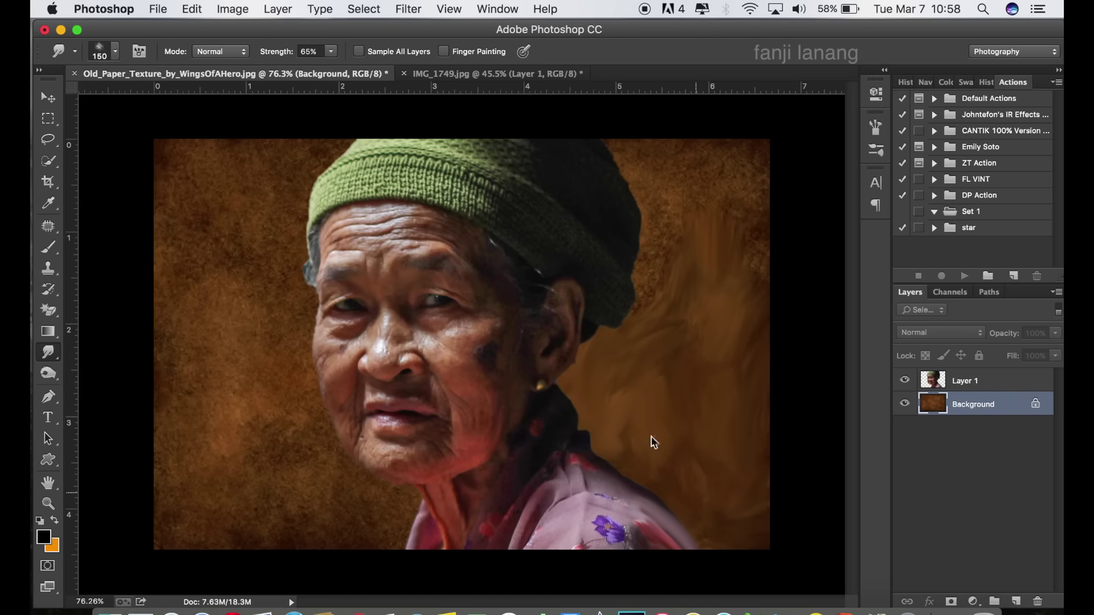
mouse_move(701, 153)
left_mouse_down()
mouse_move(639, 146)
mouse_move(757, 135)
mouse_move(642, 132)
left_mouse_up()
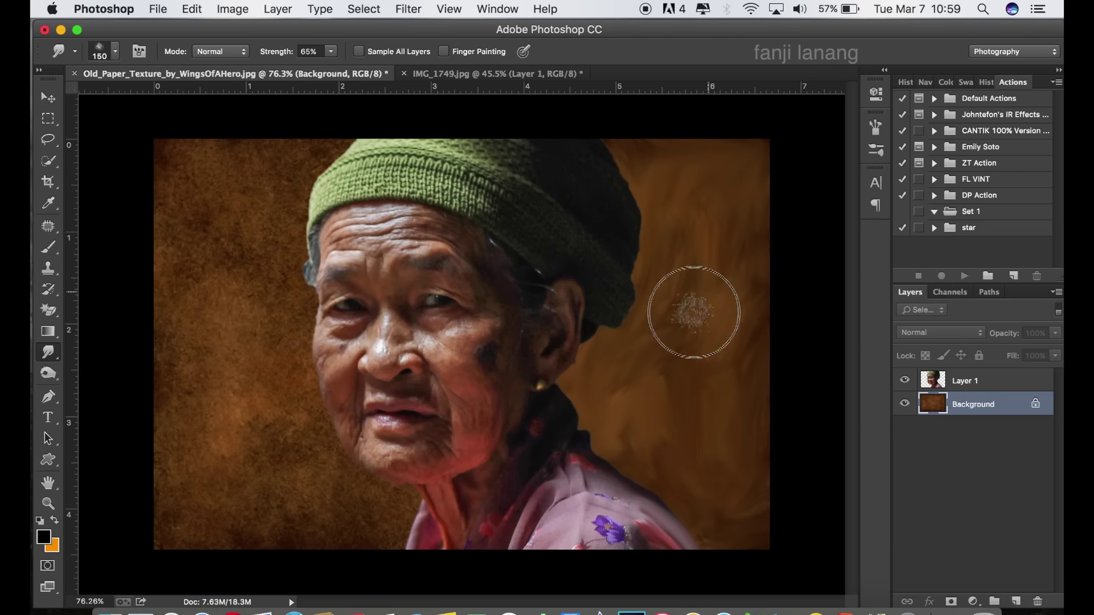
mouse_move(329, 390)
left_mouse_down()
mouse_move(390, 537)
mouse_move(410, 542)
mouse_move(281, 532)
mouse_move(245, 505)
mouse_move(346, 489)
mouse_move(299, 502)
mouse_move(232, 390)
mouse_move(188, 401)
mouse_move(223, 161)
mouse_move(182, 239)
mouse_move(176, 199)
mouse_move(183, 296)
mouse_move(218, 337)
mouse_move(171, 467)
mouse_move(164, 524)
mouse_move(251, 419)
mouse_move(261, 308)
mouse_move(212, 200)
mouse_move(254, 139)
mouse_move(254, 253)
mouse_move(239, 237)
mouse_move(293, 391)
mouse_move(310, 391)
mouse_move(334, 469)
mouse_move(224, 415)
mouse_move(280, 305)
mouse_move(244, 325)
mouse_move(258, 287)
mouse_move(220, 220)
mouse_move(328, 132)
left_mouse_up()
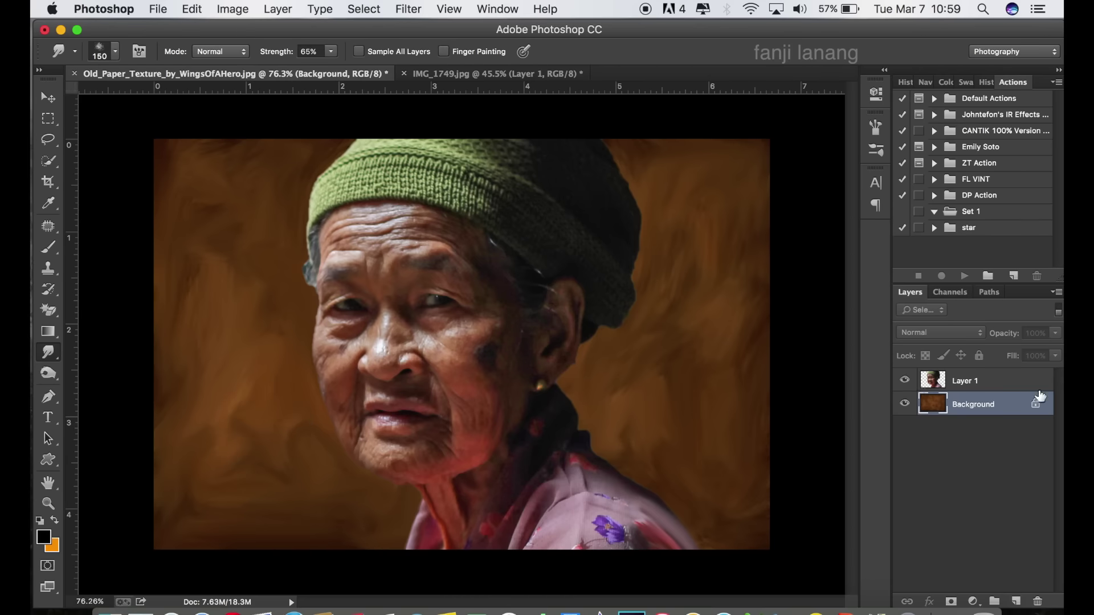
left_click(951, 382)
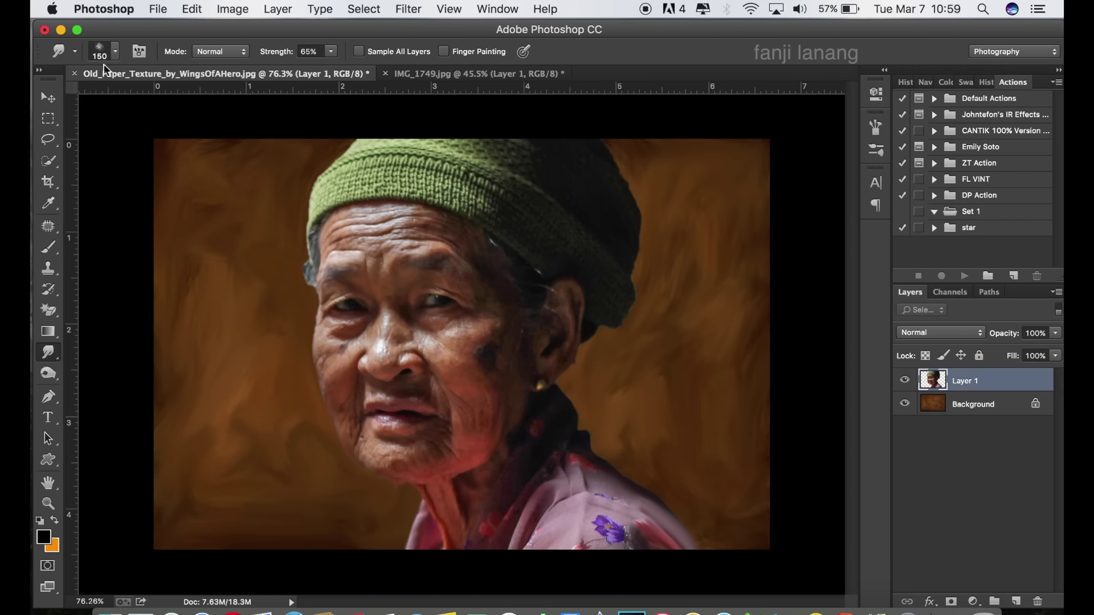
- Apply Brightness/Contrast to Layer 1 with brightness -38 and contrast 14
left_click(48, 98)
left_click(232, 10)
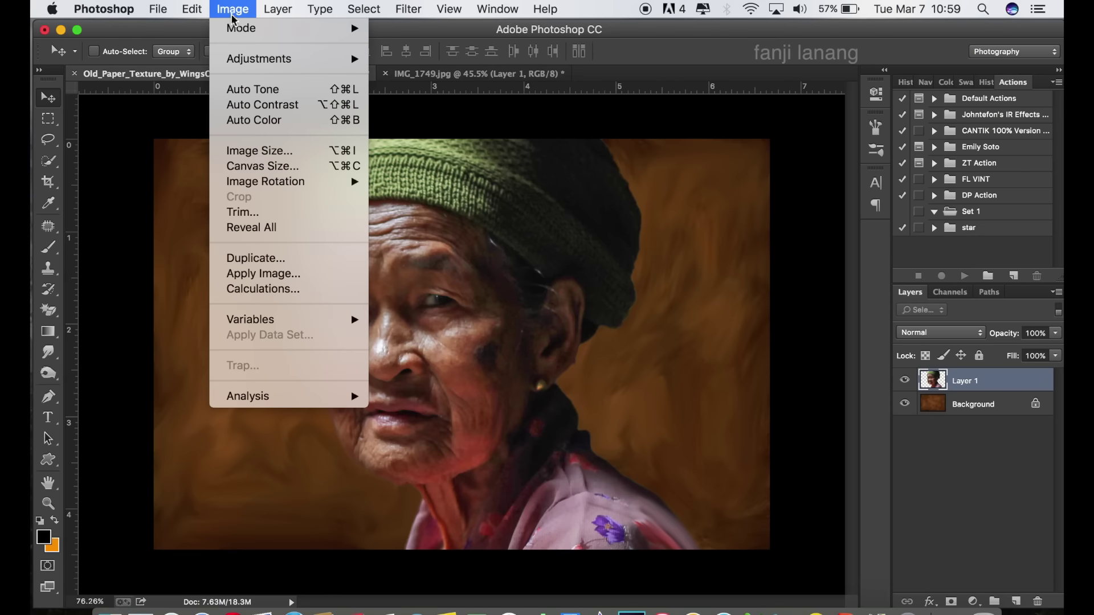
mouse_move(258, 58)
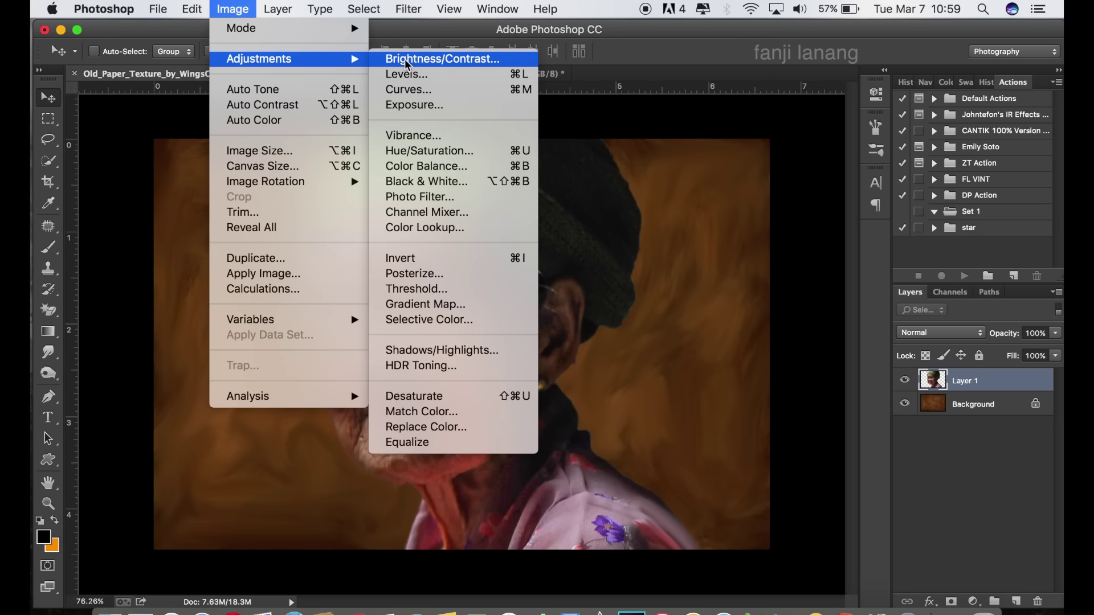
left_click(477, 60)
mouse_move(607, 386)
left_mouse_down()
mouse_move(600, 394)
mouse_move(629, 426)
left_mouse_up()
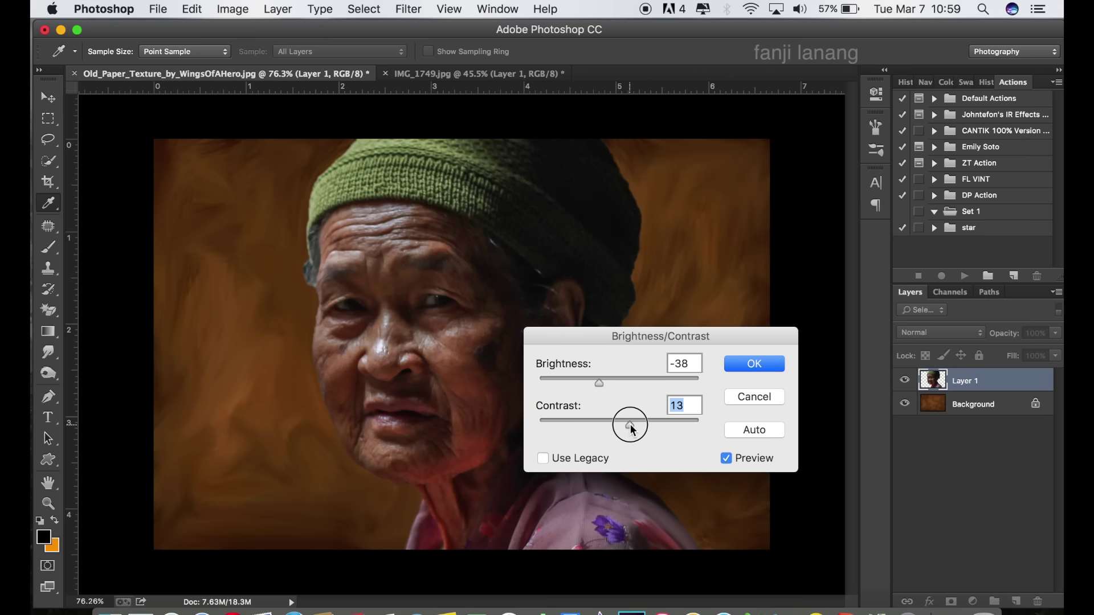
left_click_drag(630, 423, 630, 425)
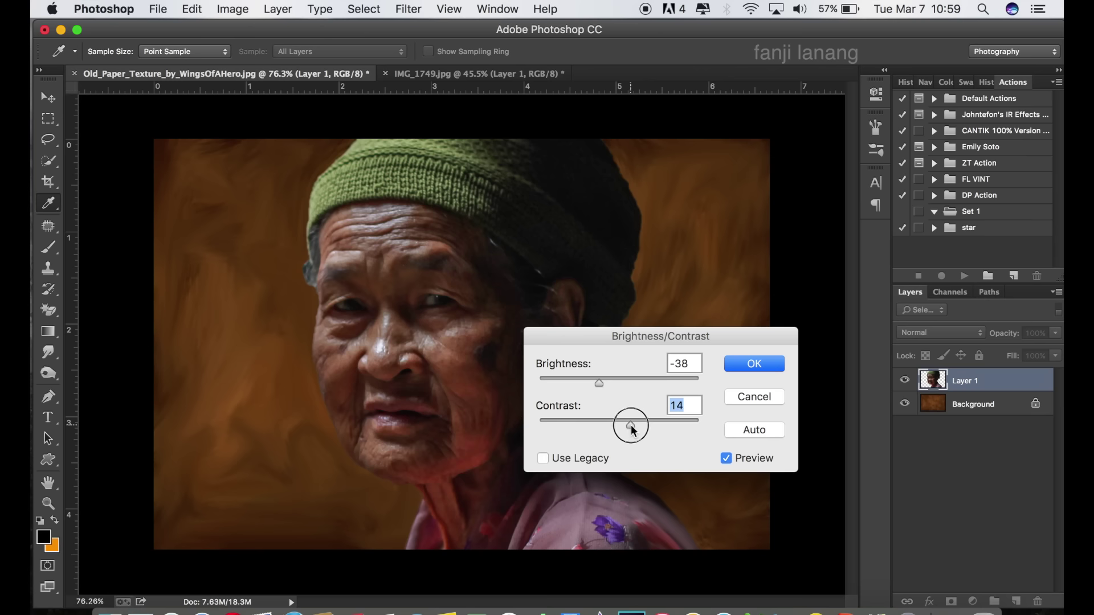
left_click(747, 369)
- Preview a warmer Color Balance on the midtones: Cyan–Red +30, Yellow–Blue -21
key("v")
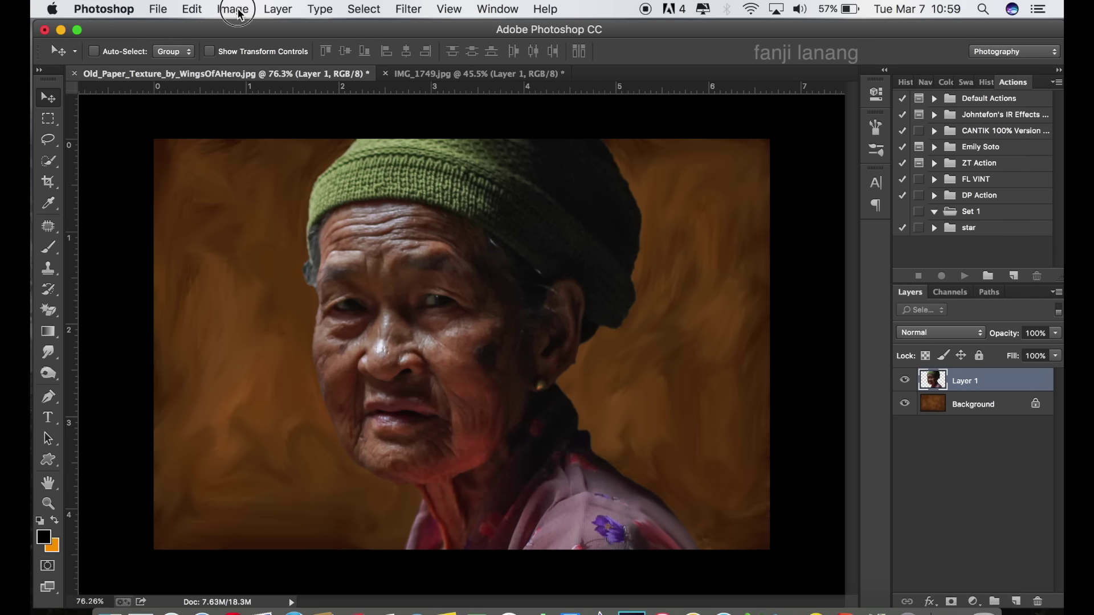
left_click(238, 10)
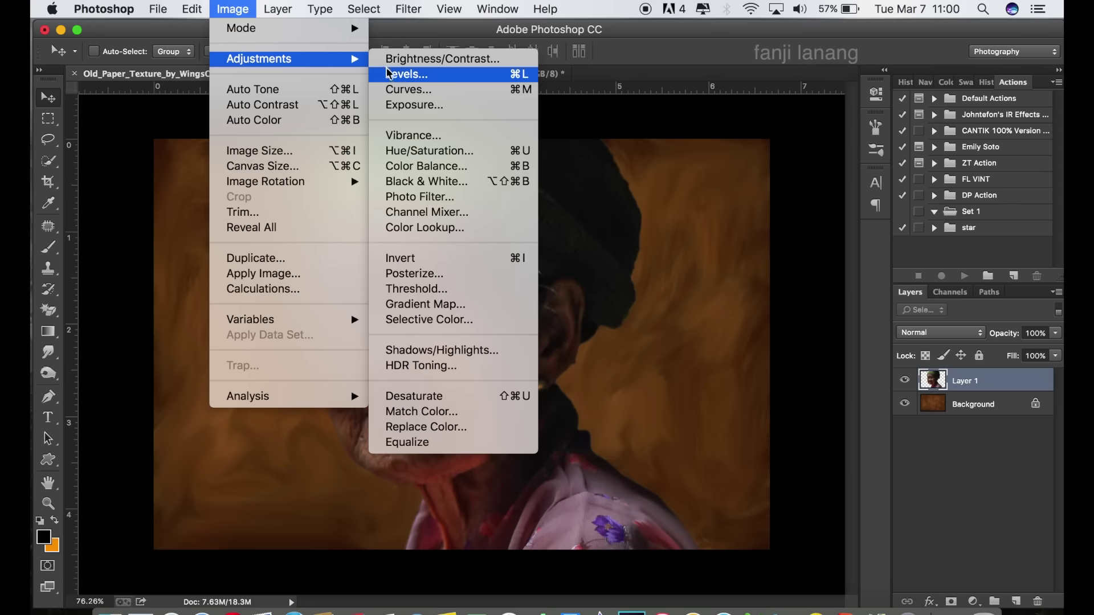
left_click(461, 166)
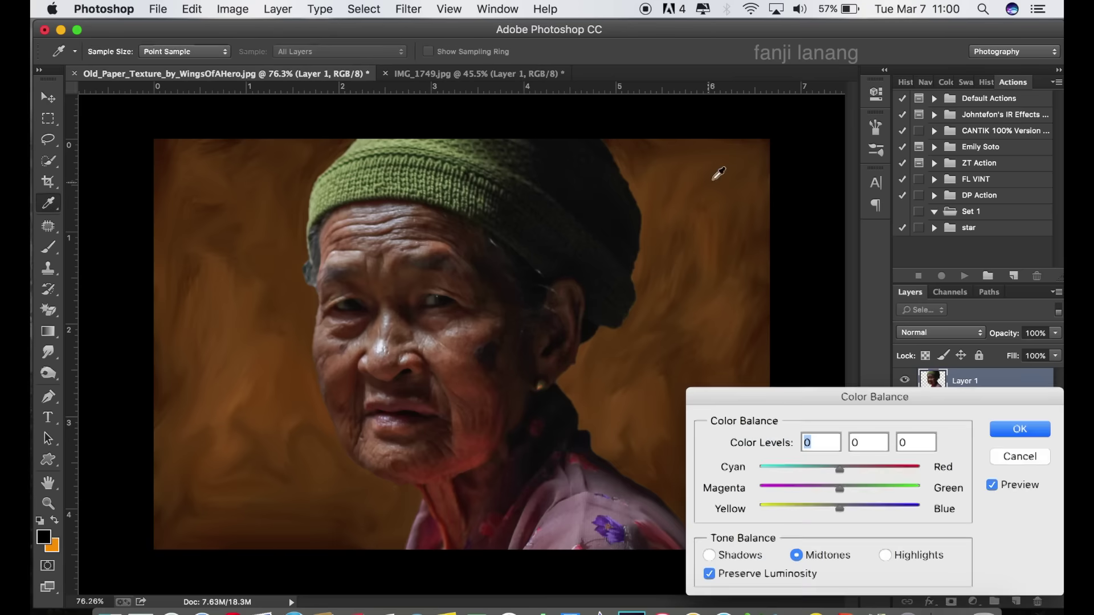
left_click_drag(840, 508, 825, 513)
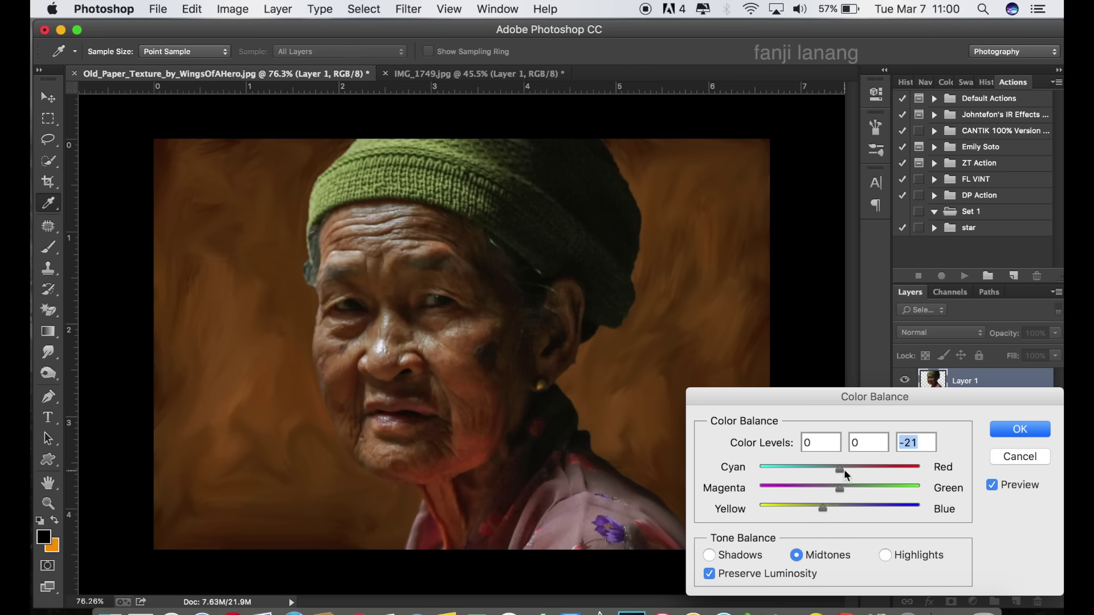
left_click_drag(846, 470, 865, 483)
- Accept the Color Balance change and flatten the image for HDR Toning
left_click(1004, 429)
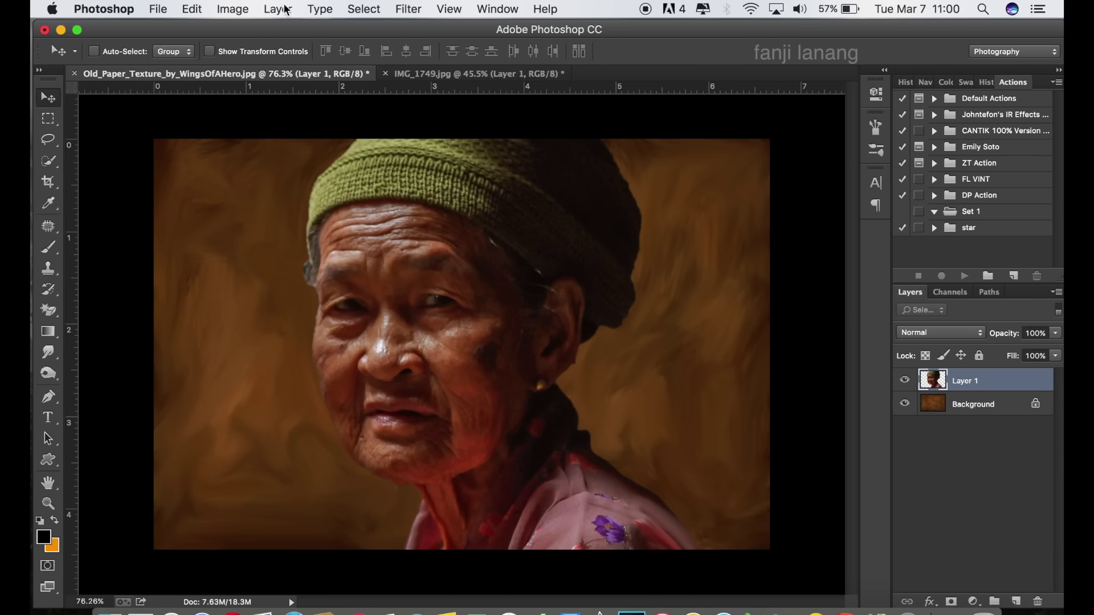
left_click(243, 8)
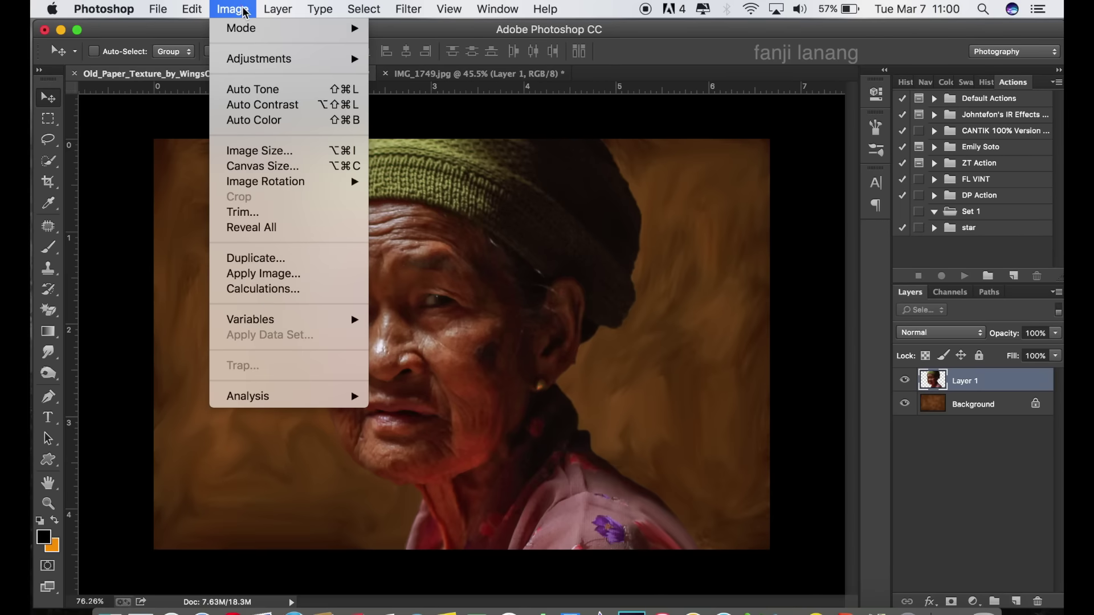
mouse_move(258, 58)
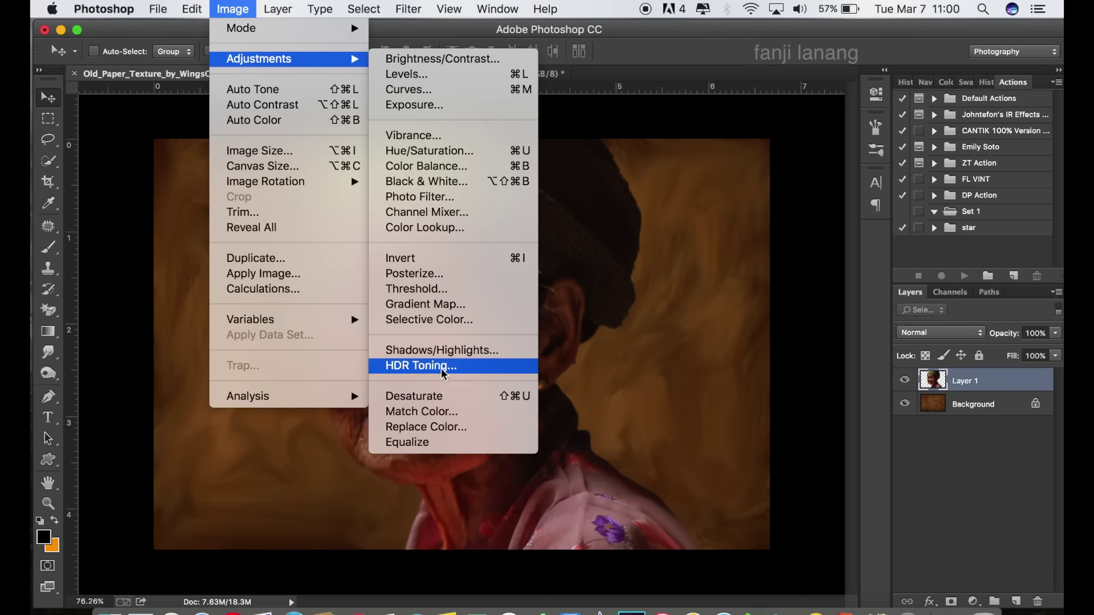
left_click(444, 370)
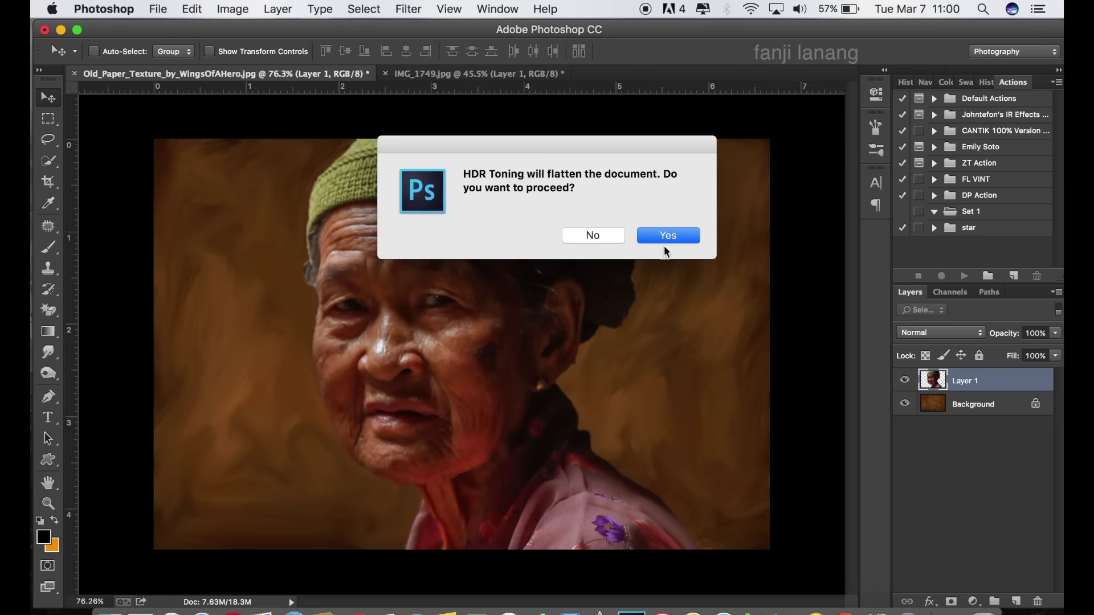
left_click(668, 237)
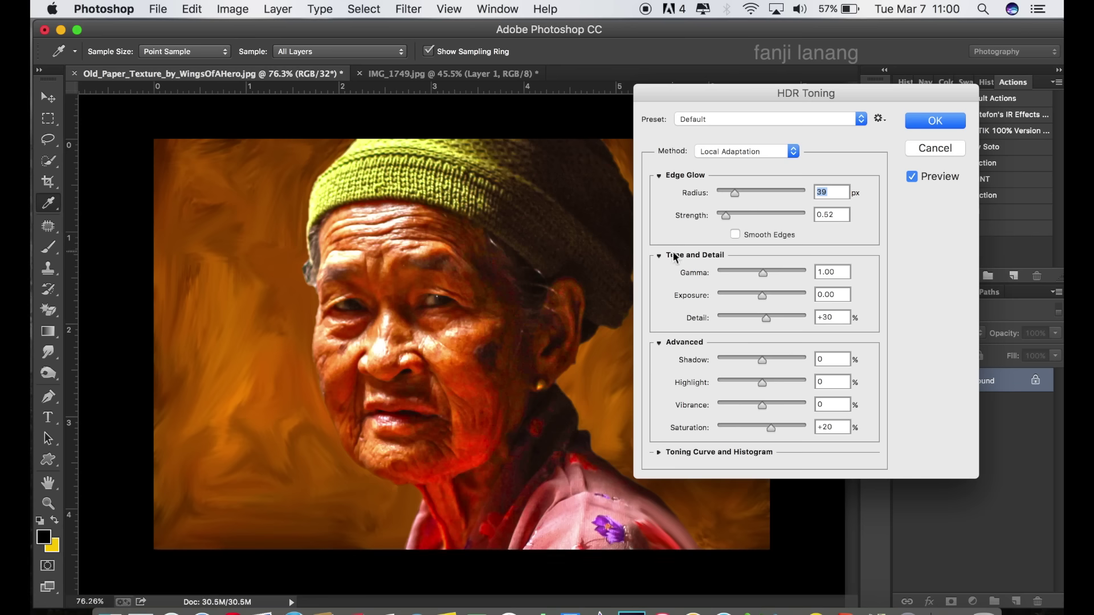
- Apply HDR Toning with Detail +159, Strength 0.42 and Smooth Edges off
left_click(782, 318)
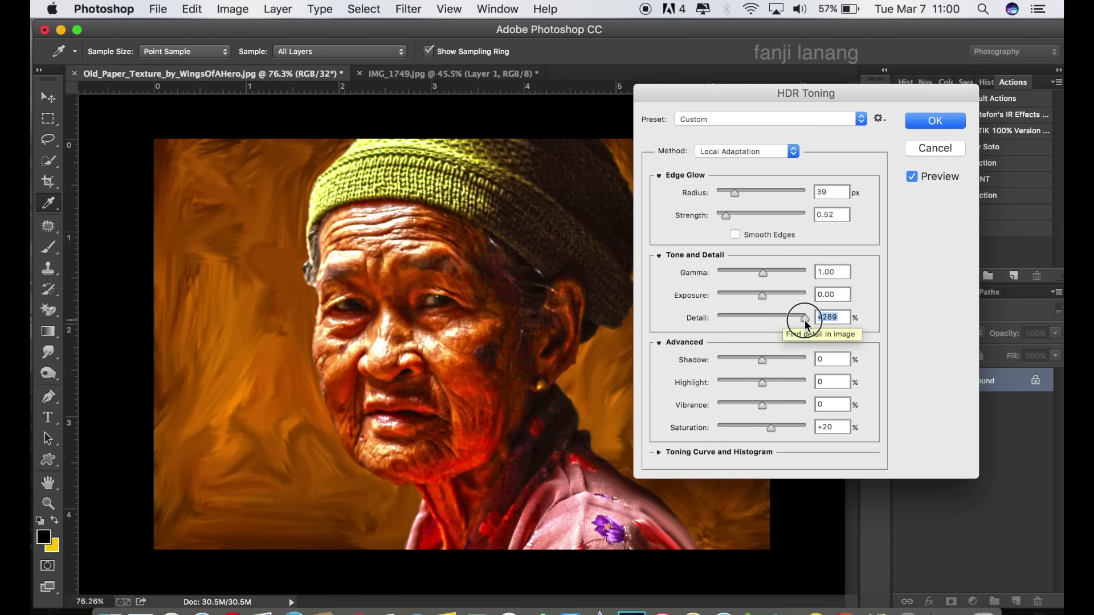
left_click_drag(797, 319, 787, 339)
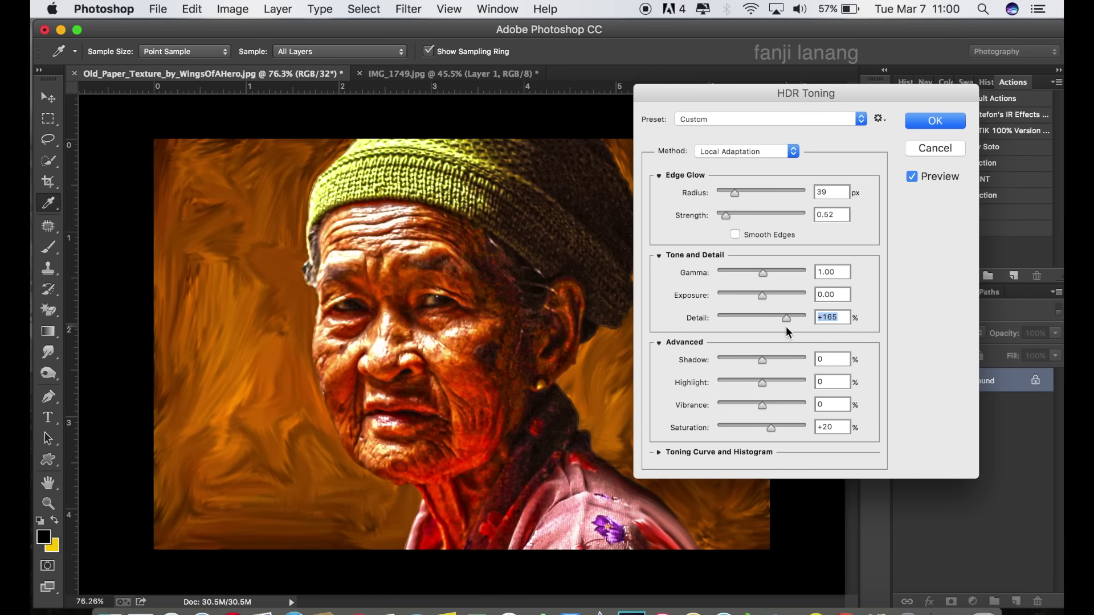
left_click(786, 319)
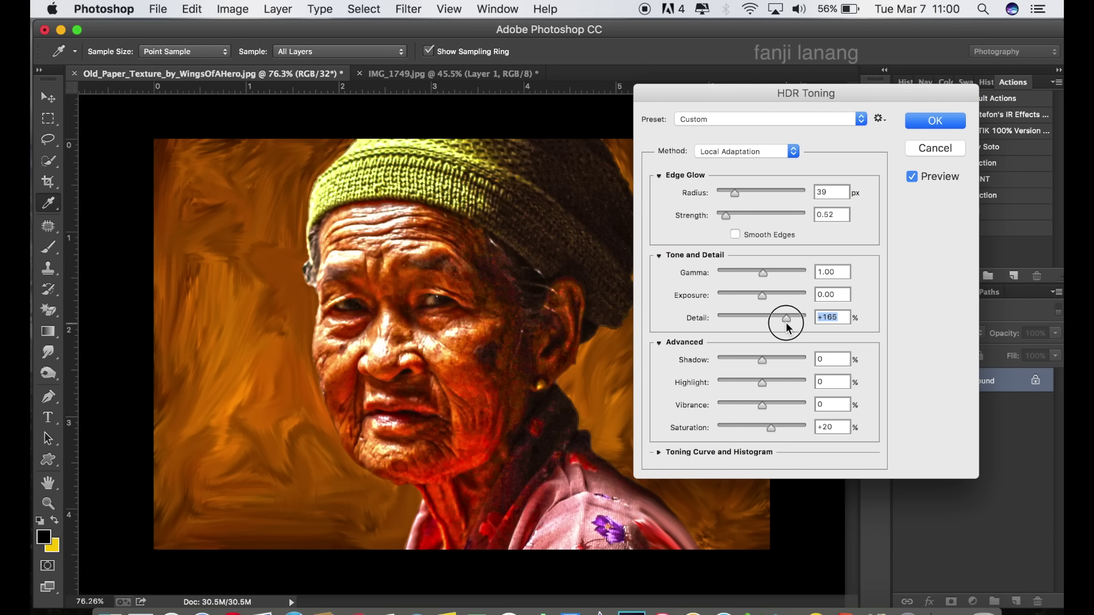
left_click_drag(788, 327, 784, 336)
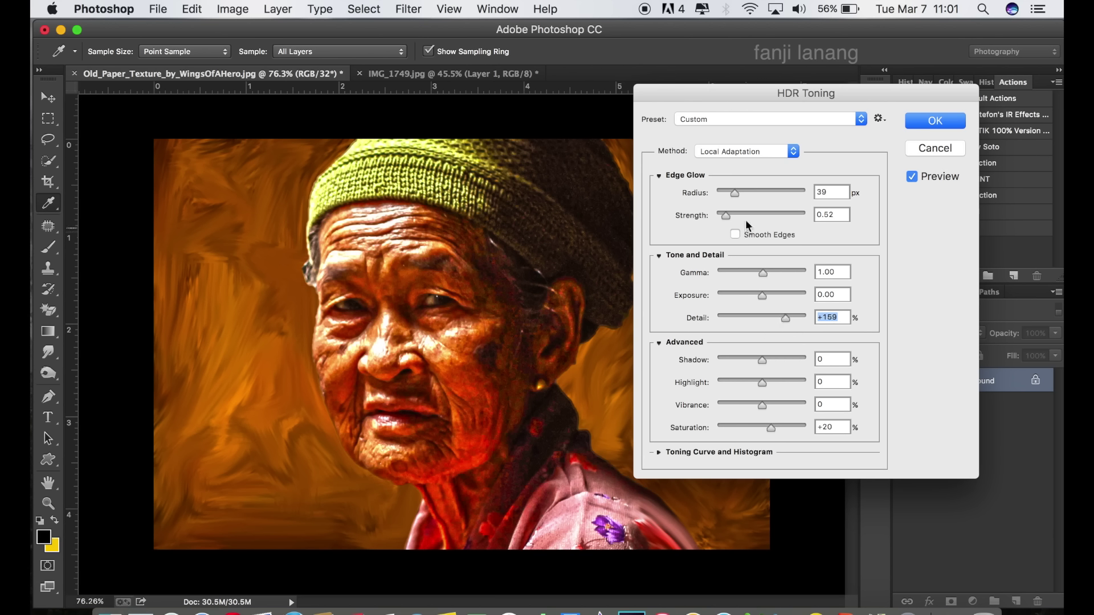
mouse_move(728, 215)
left_mouse_down()
mouse_move(715, 222)
mouse_move(722, 216)
left_mouse_up()
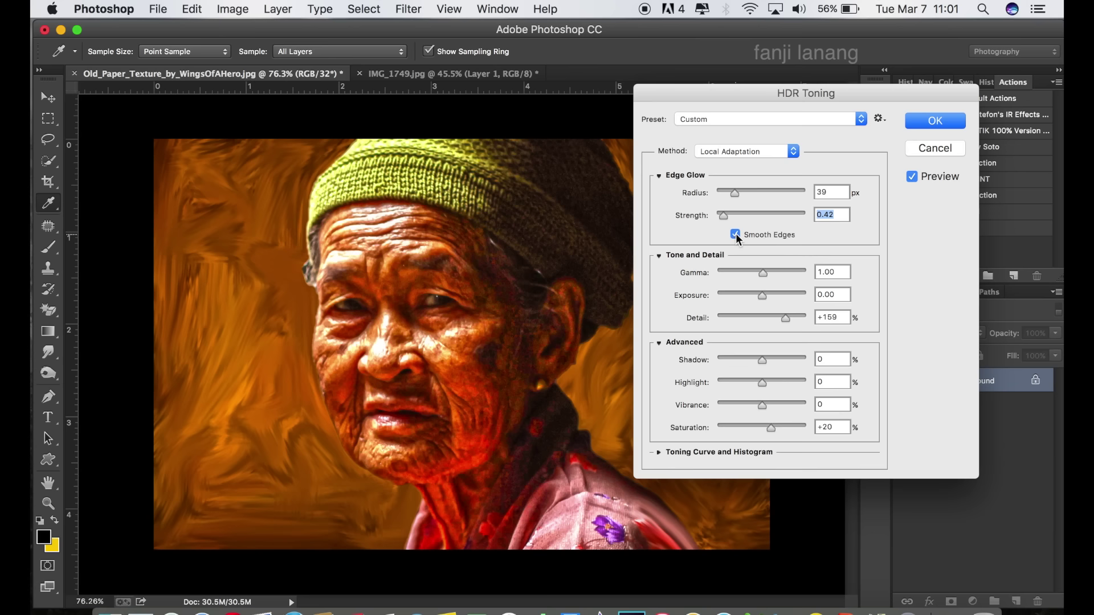
left_click(735, 235)
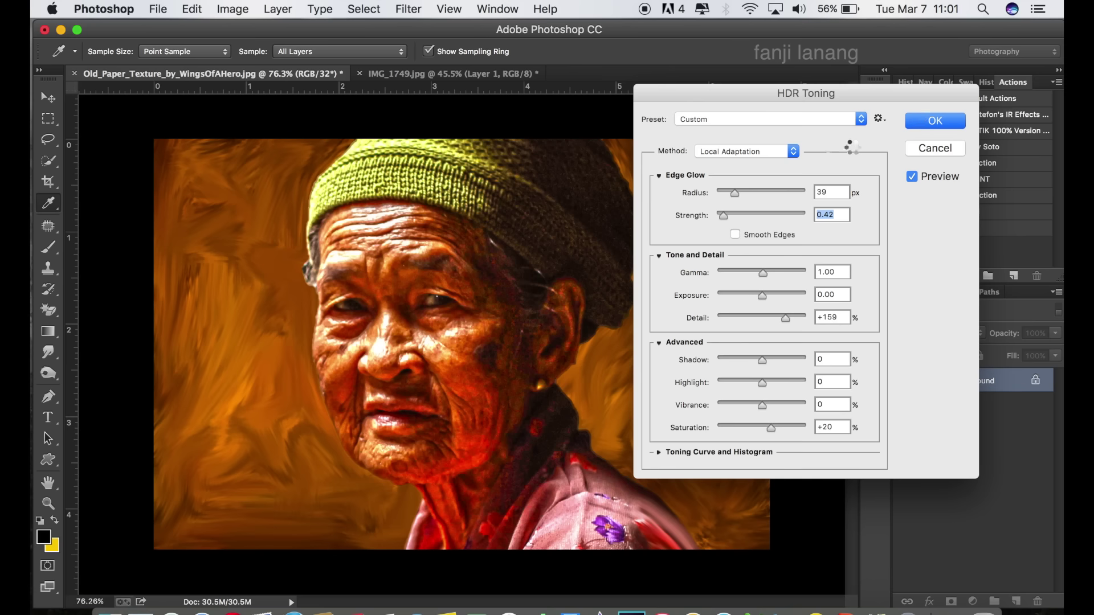
left_click(918, 121)
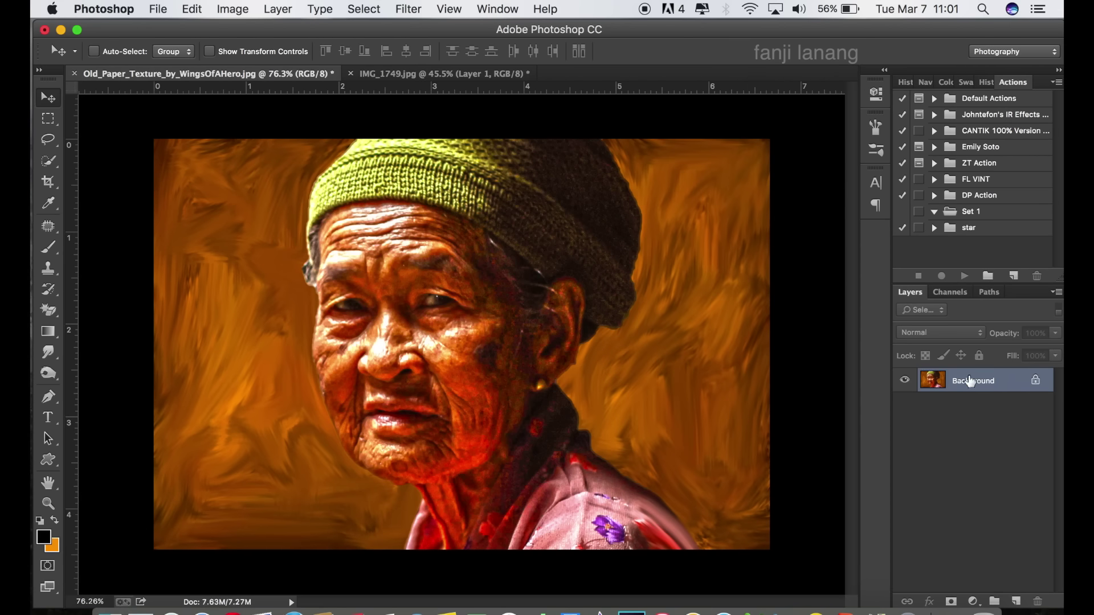
- Duplicate the Background layer into a Background copy layer and show the Filter menu
left_click_drag(991, 387, 1018, 601)
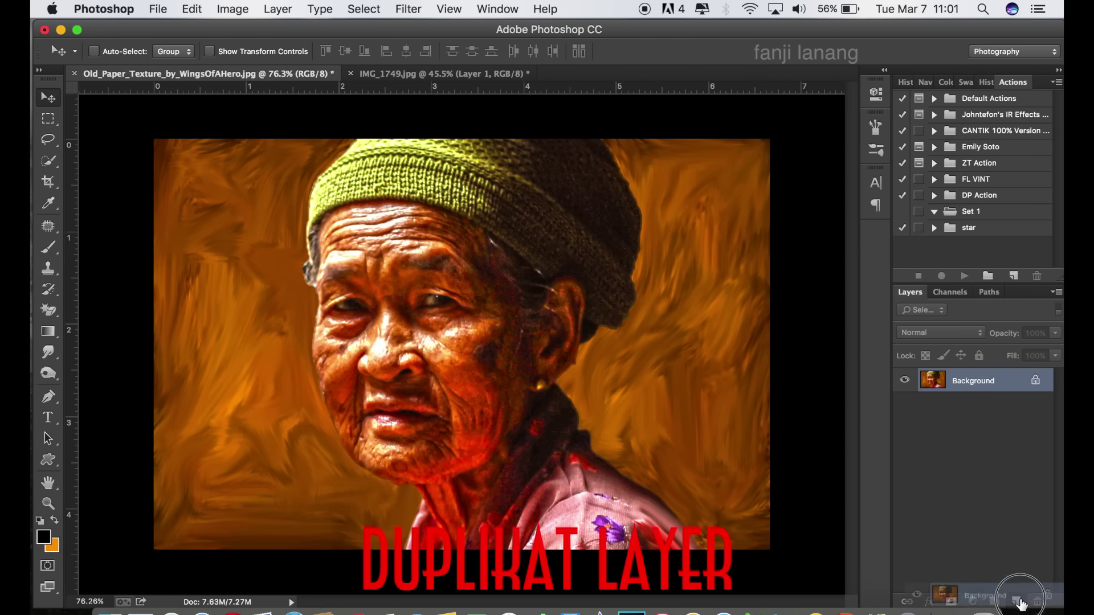
left_click(399, 11)
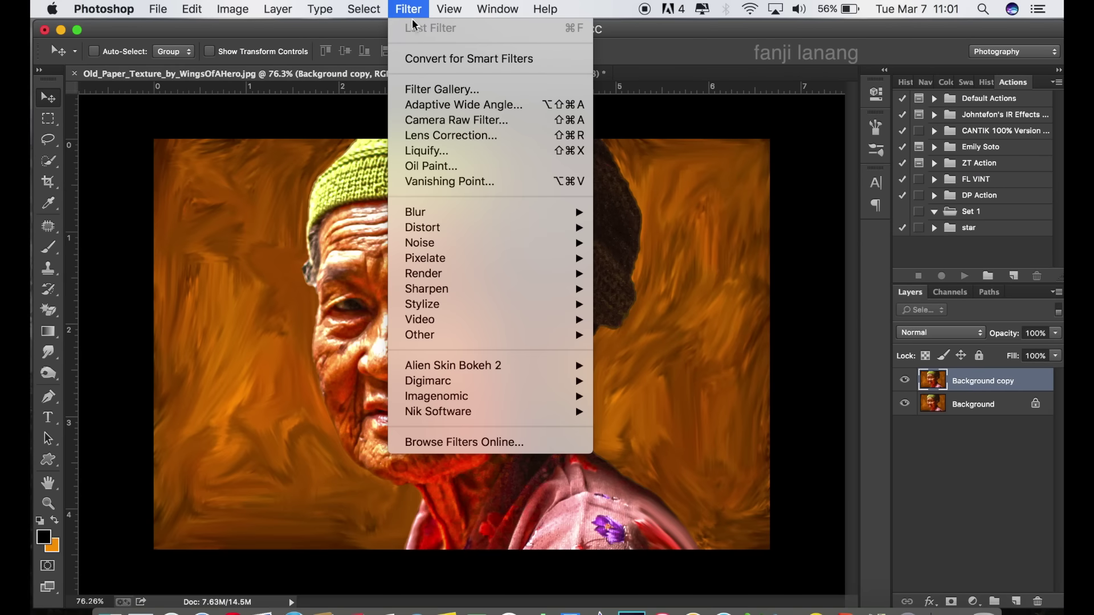
- Apply Oil Paint with Stylization, Cleanliness and Scale 10, Bristle Detail 0, Shine 0
left_click(494, 166)
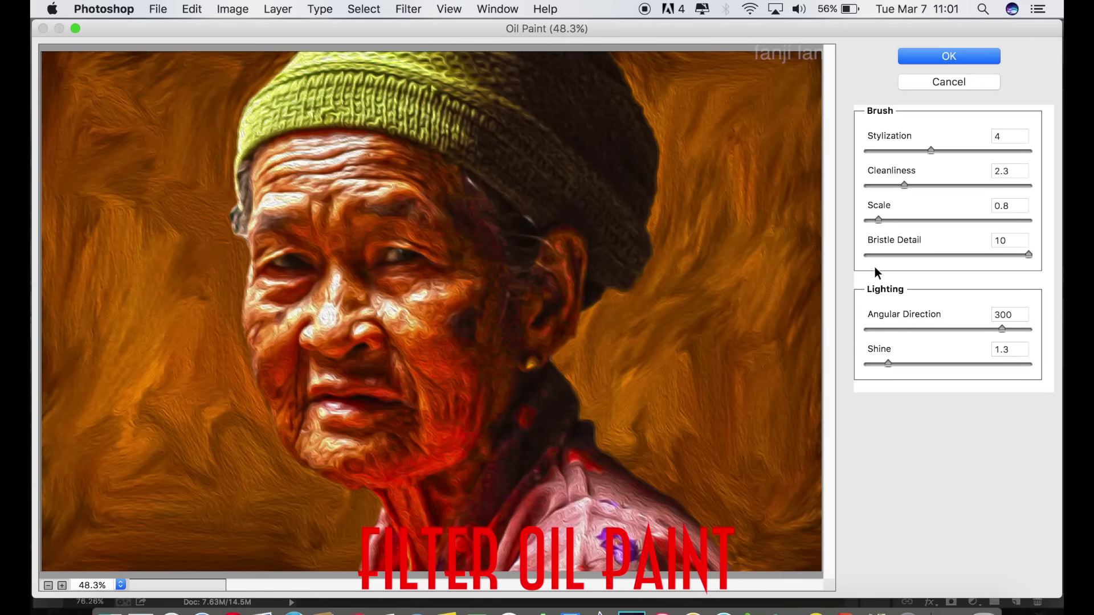
left_click_drag(878, 220, 1050, 222)
left_click_drag(985, 185, 1046, 185)
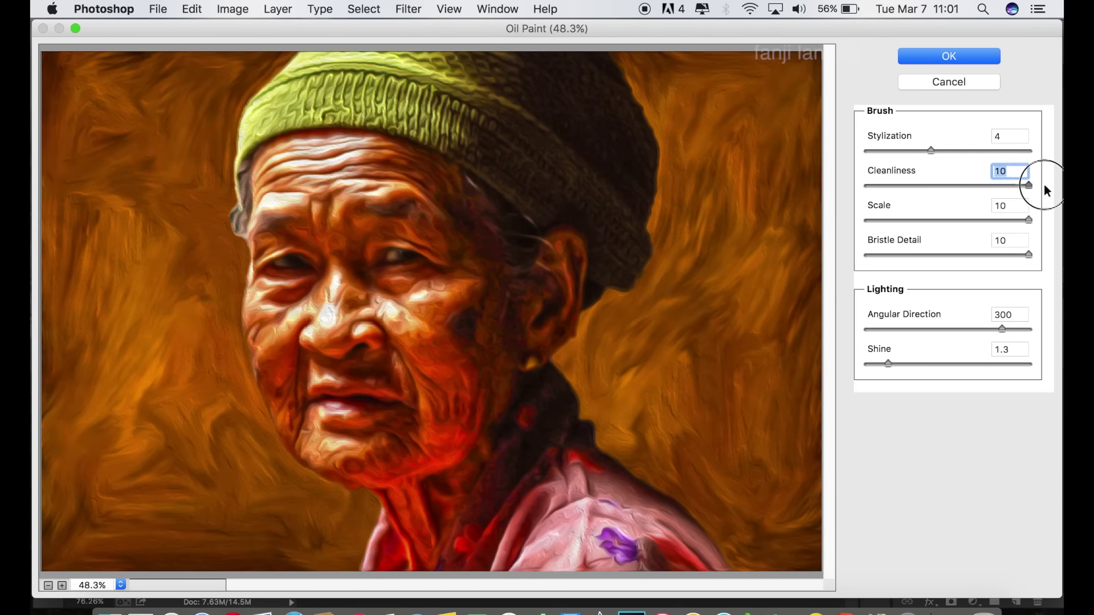
left_click_drag(1019, 151, 1051, 153)
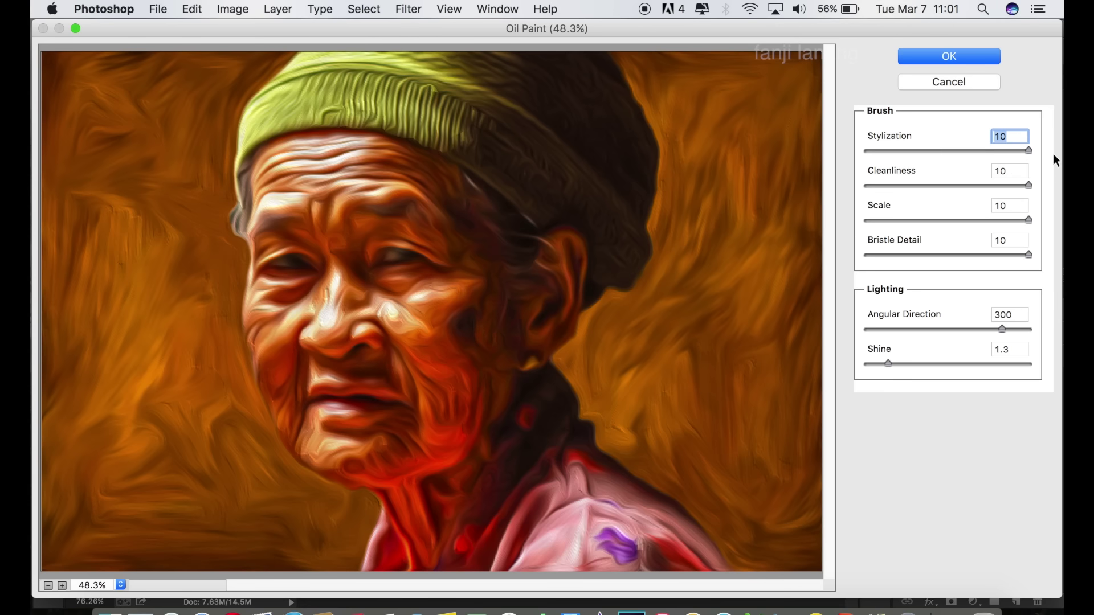
left_click_drag(887, 364, 858, 368)
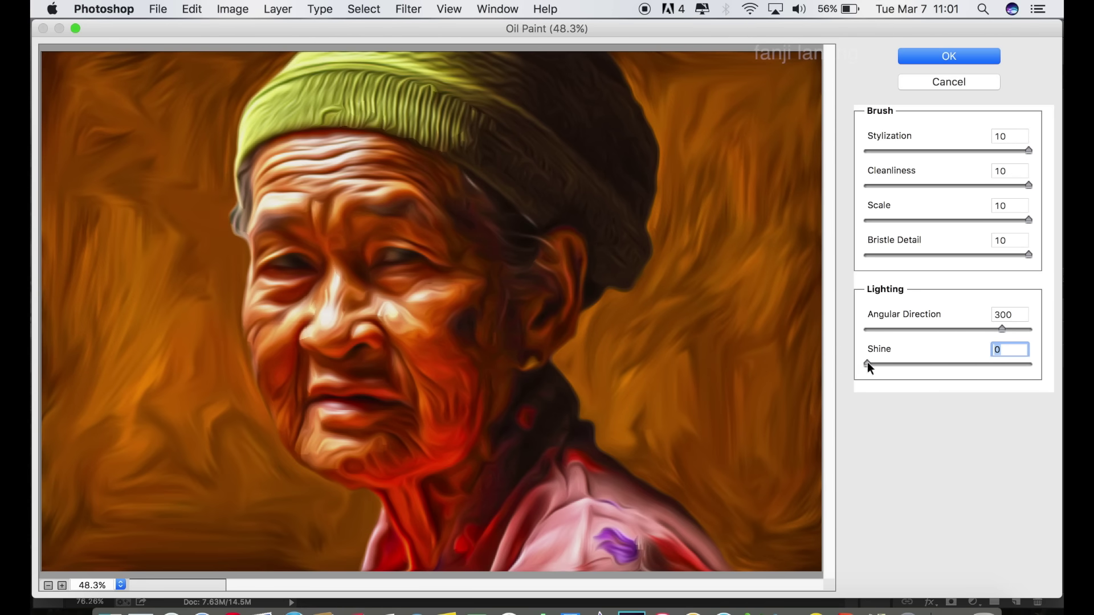
mouse_move(867, 363)
left_mouse_down()
mouse_move(904, 364)
mouse_move(869, 368)
left_mouse_up()
type("1")
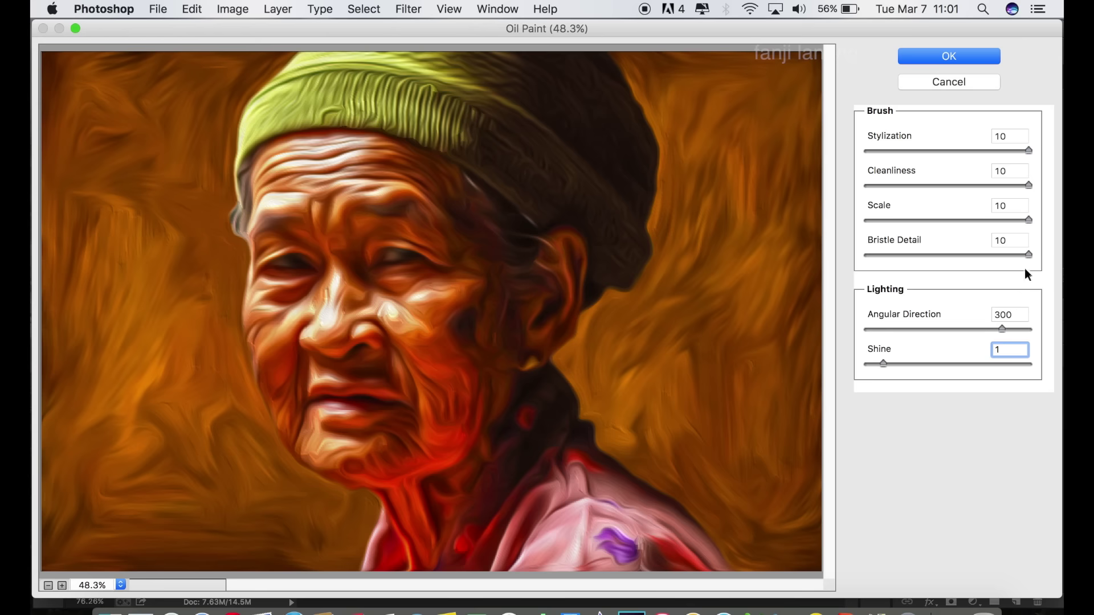
left_click_drag(1029, 254, 856, 254)
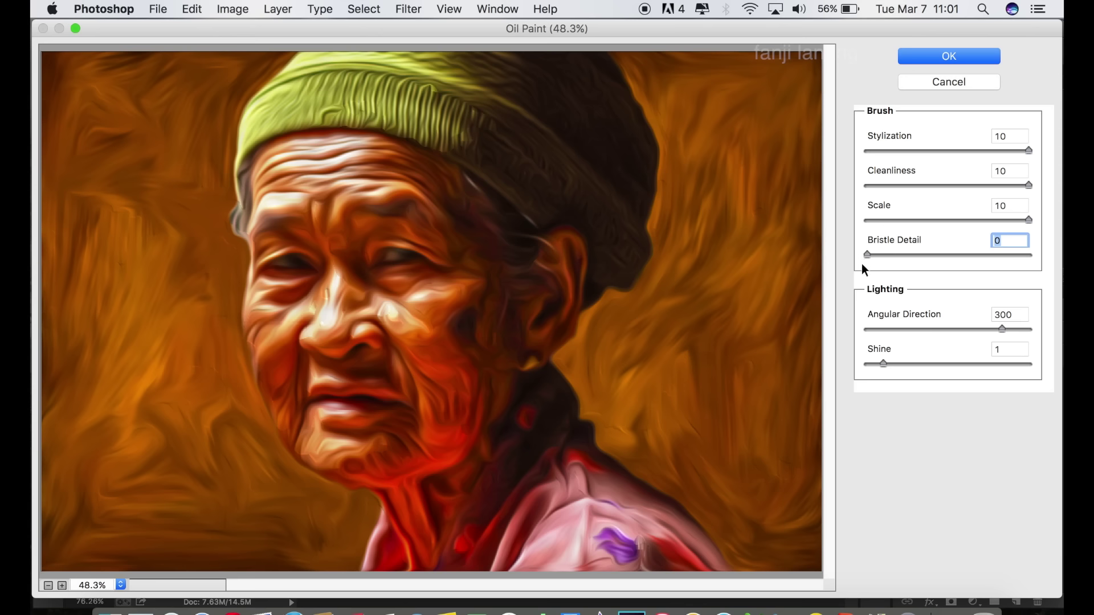
left_click_drag(883, 364, 836, 360)
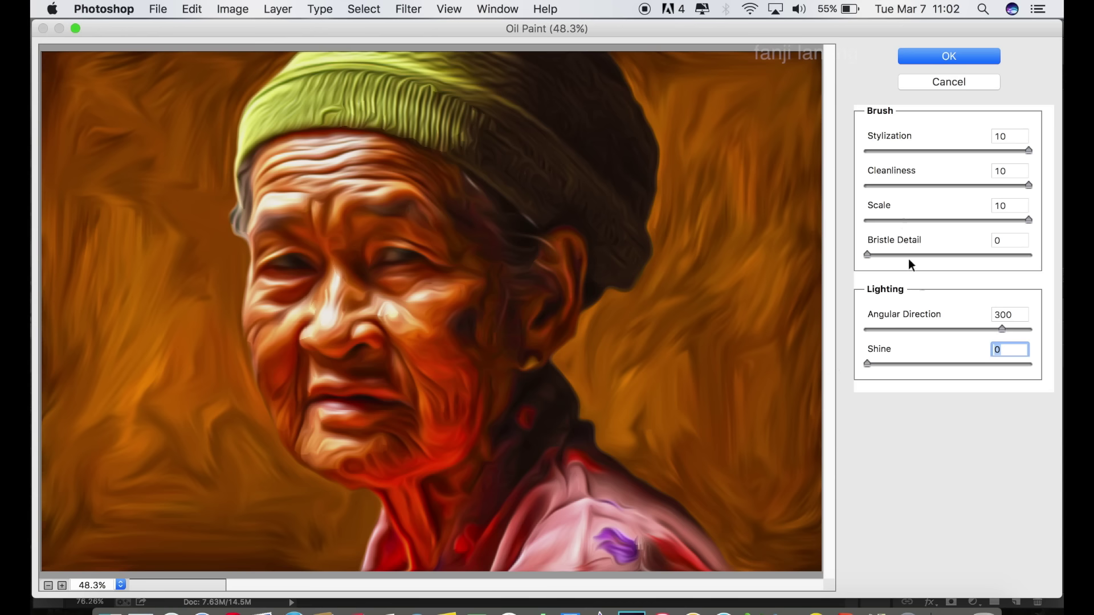
left_click(948, 57)
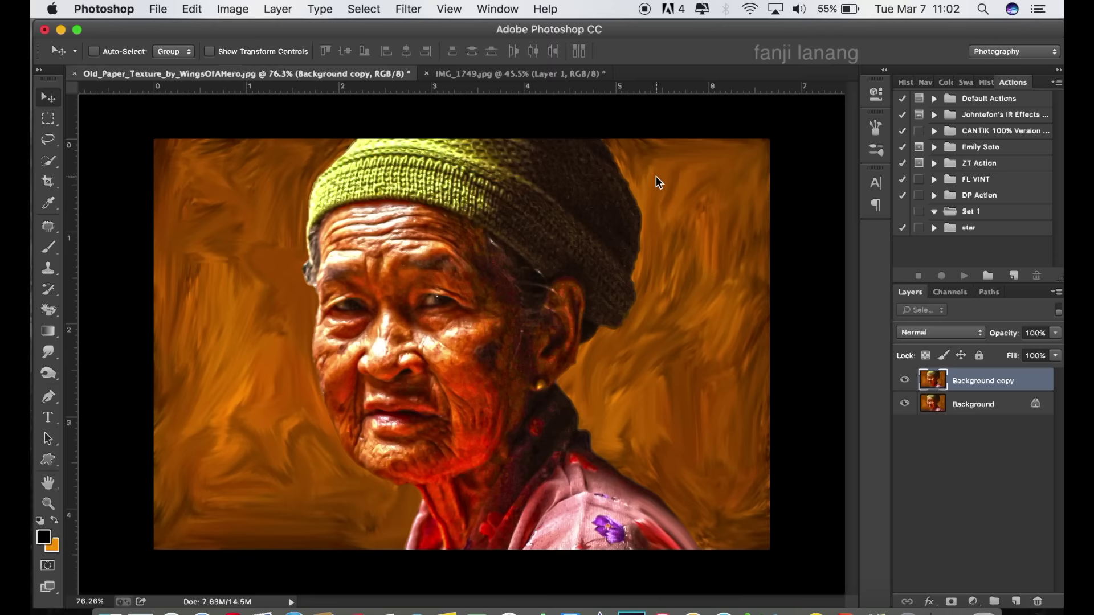
- Add a layer mask to the Background copy layer
scroll(480, 267, "down", 2)
scroll(473, 263, "down", 1)
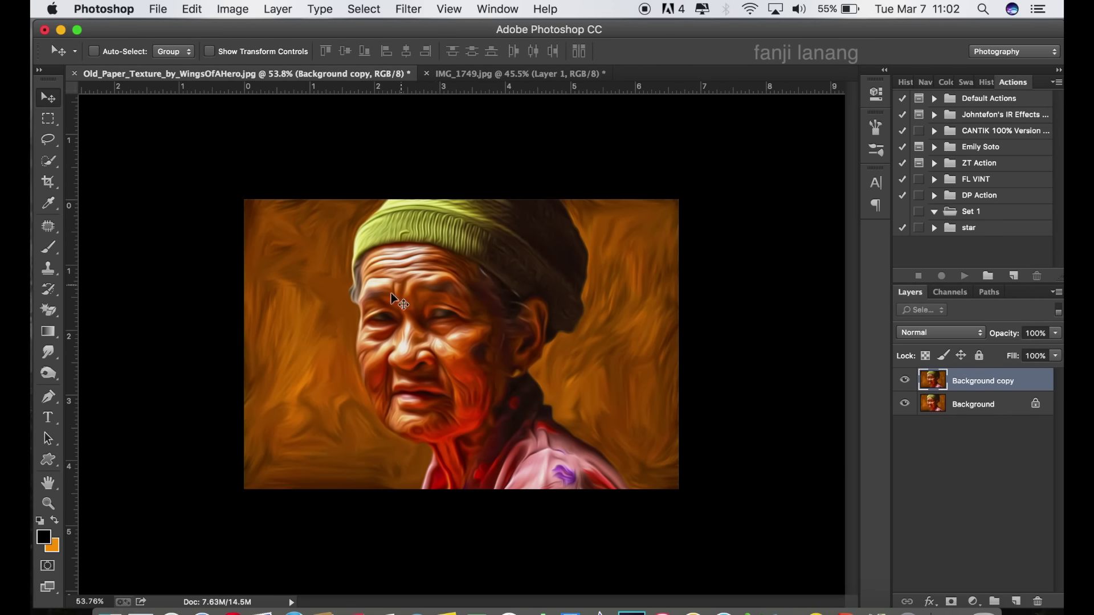
scroll(393, 299, "up", 1)
scroll(377, 303, "up", 1)
scroll(377, 304, "up", 1)
scroll(377, 304, "up", 1)
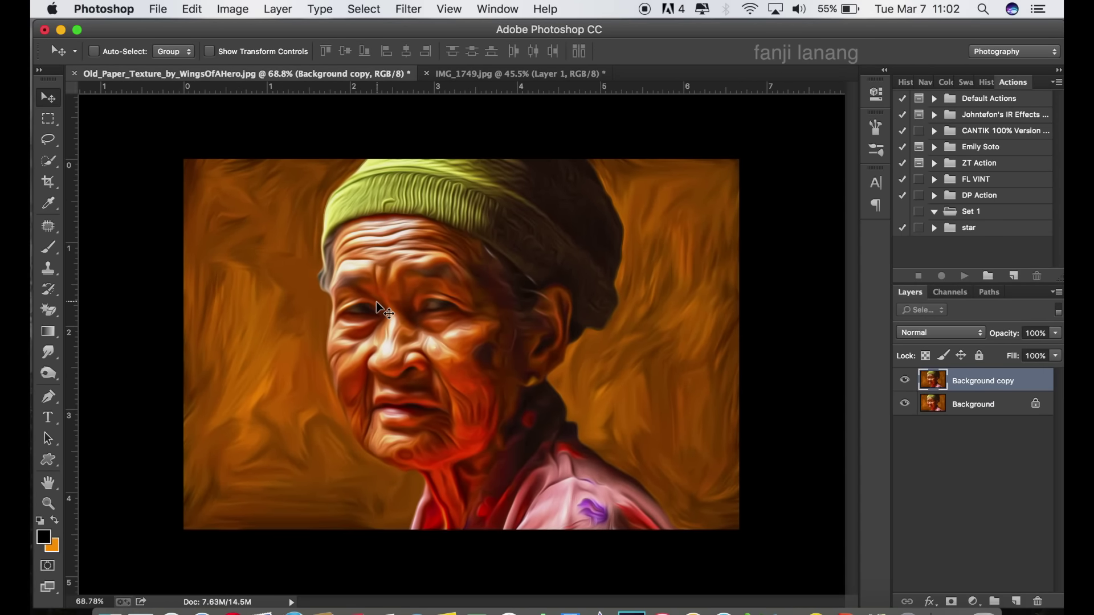
scroll(395, 308, "up", 1)
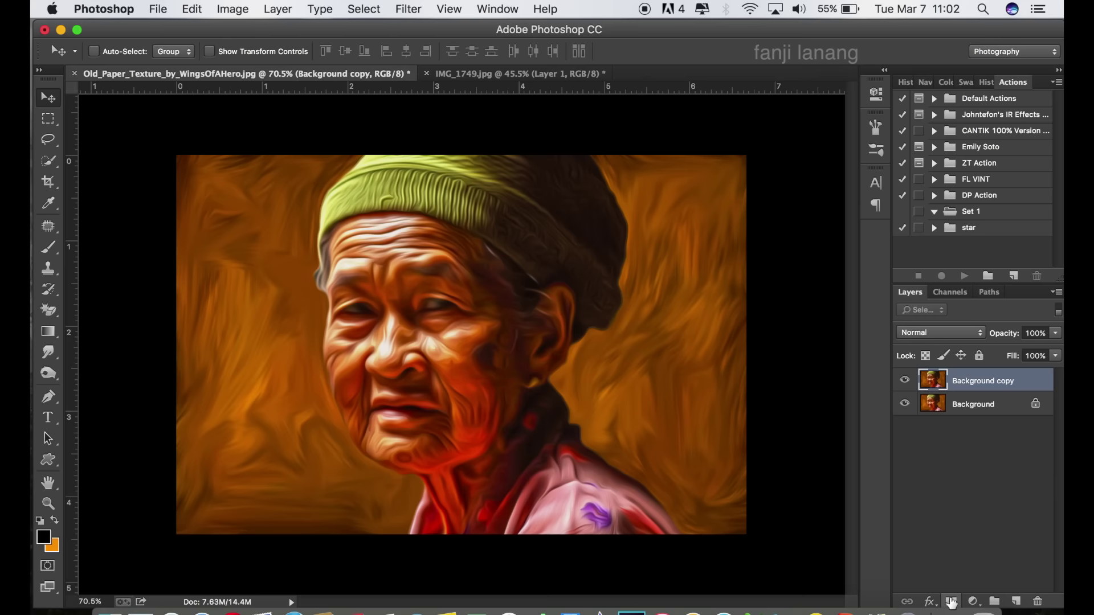
left_click(950, 602)
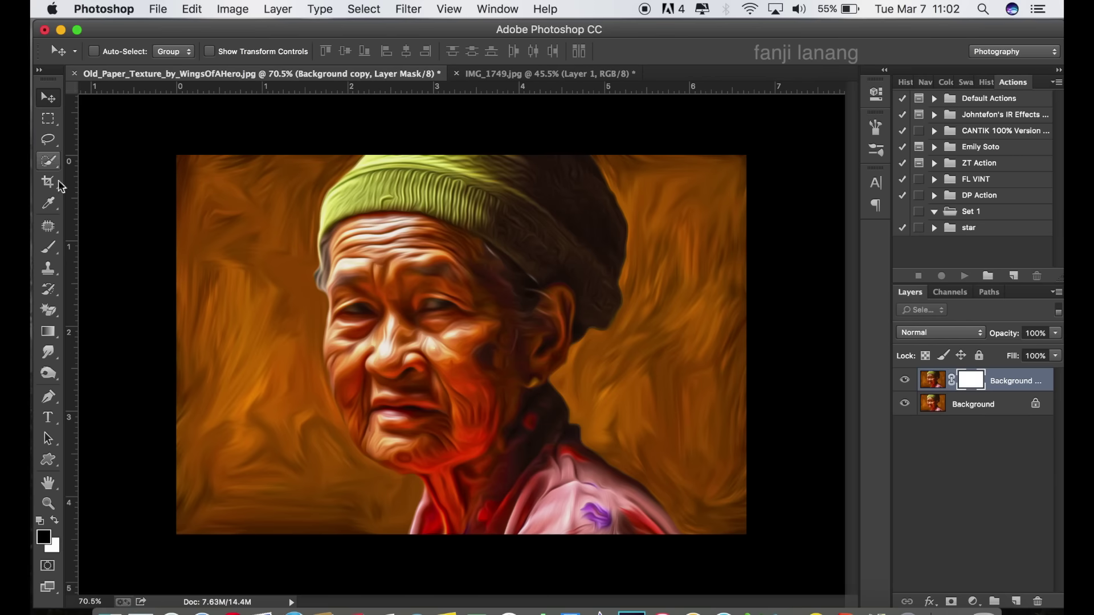
- Set up the Brush tool with a soft round 100 px tip at 31% opacity
left_click(48, 246)
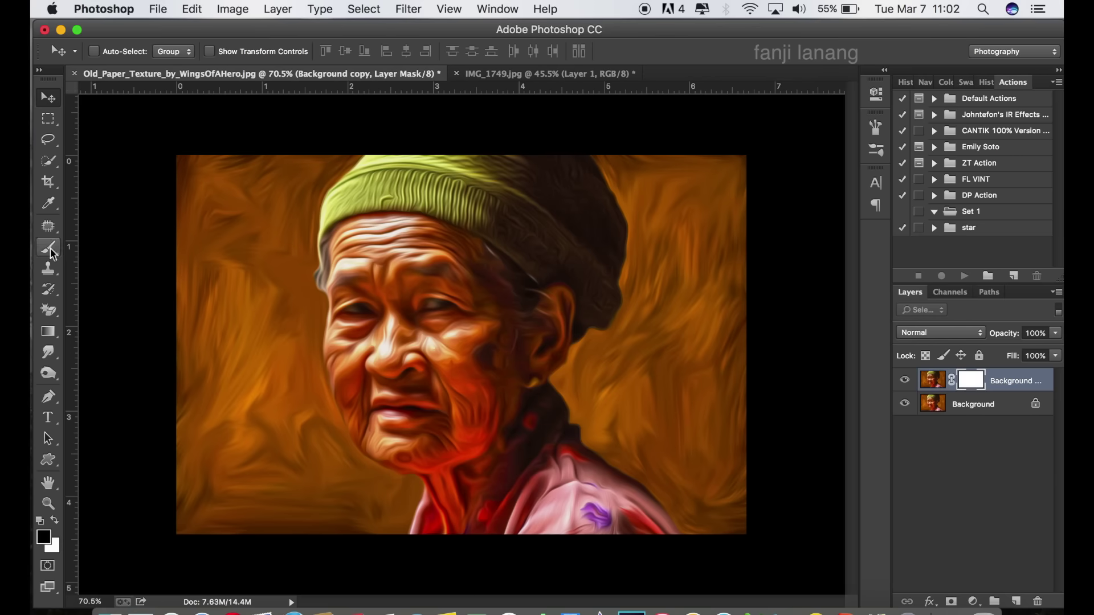
left_click(115, 56)
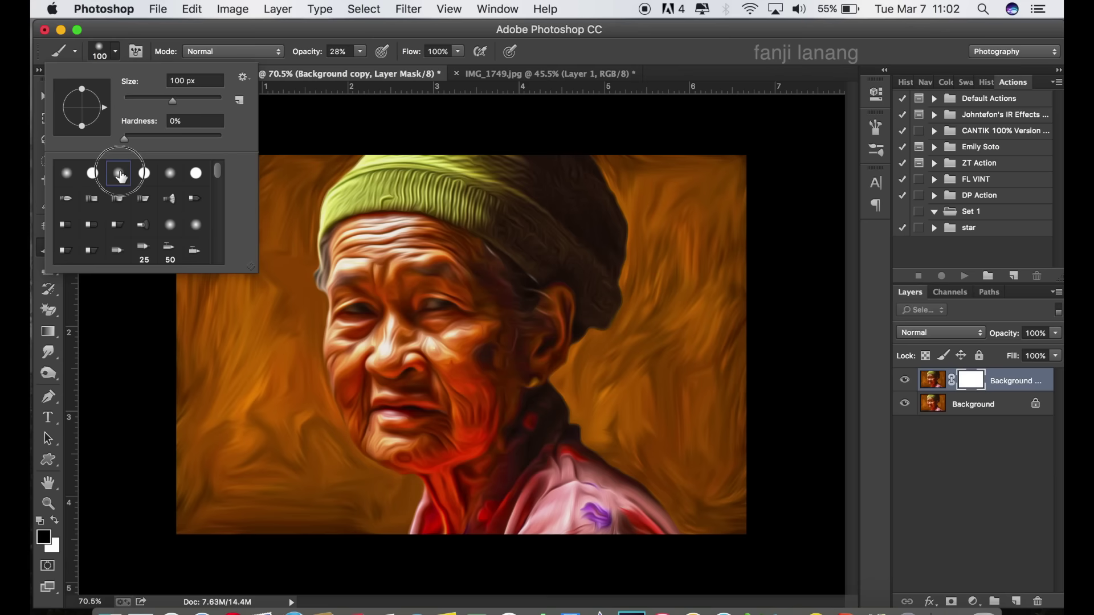
left_click(370, 43)
left_click(360, 51)
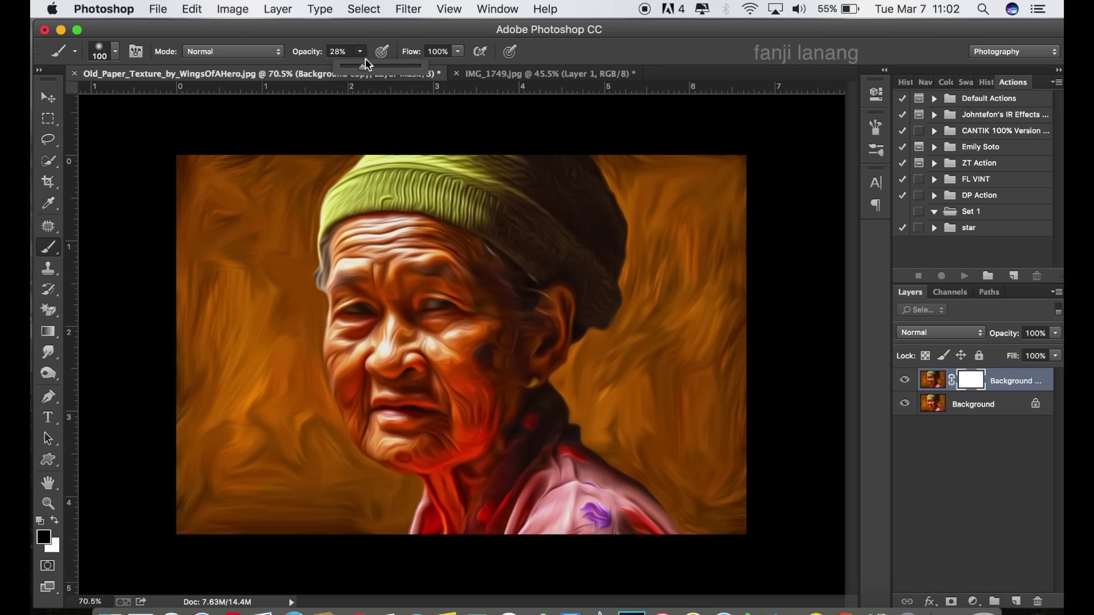
left_click_drag(362, 67, 365, 67)
left_click(722, 121)
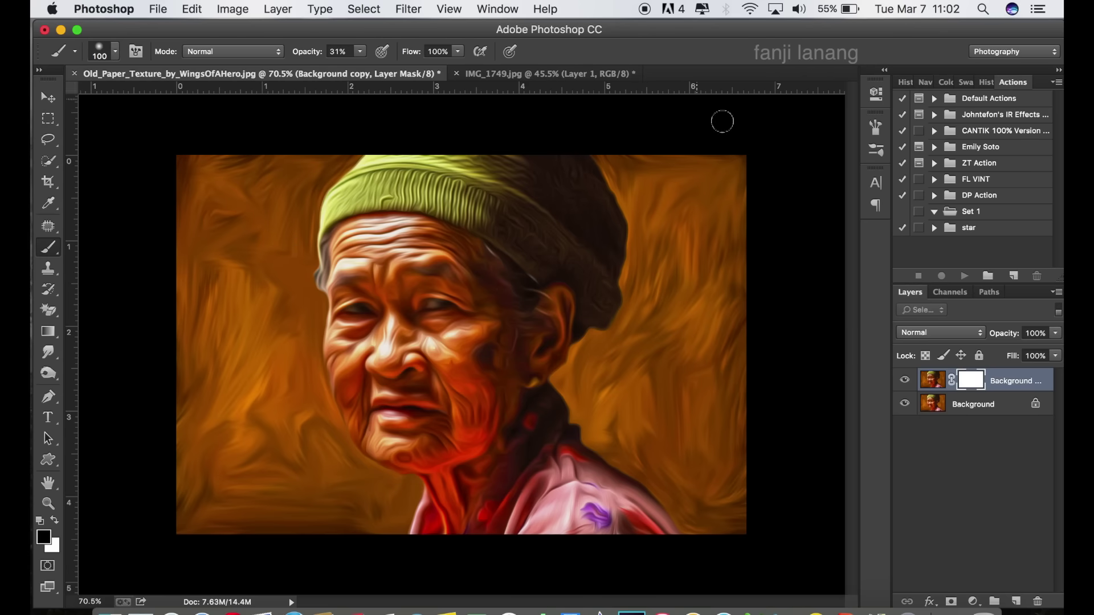
- Paint the mask lightly over the eyes, nose and mouth
scroll(480, 296, "up", 3)
scroll(456, 296, "up", 3)
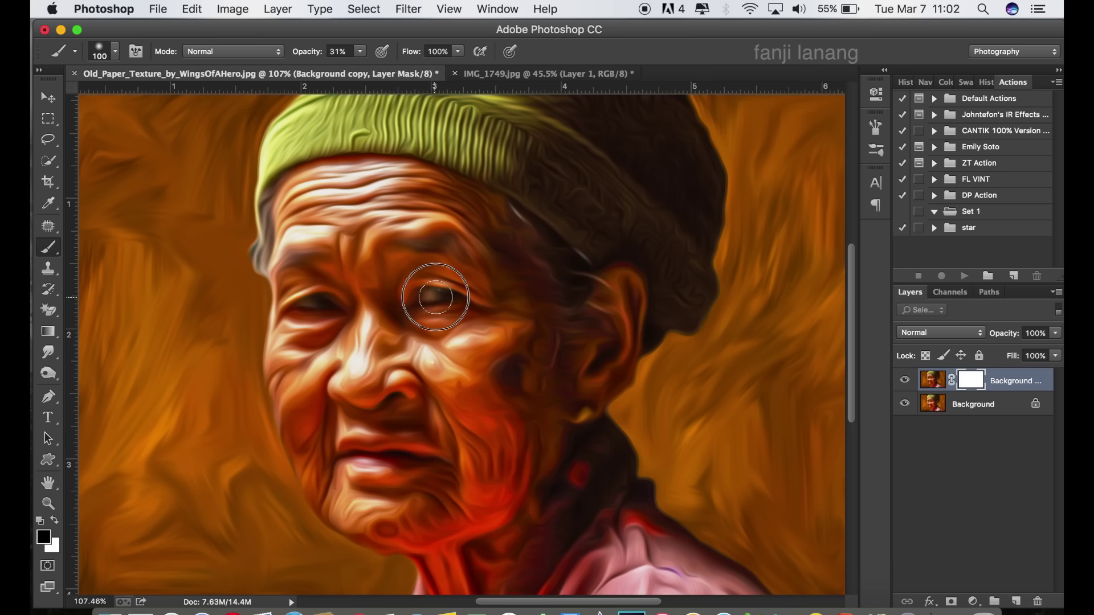
left_click_drag(342, 301, 302, 302)
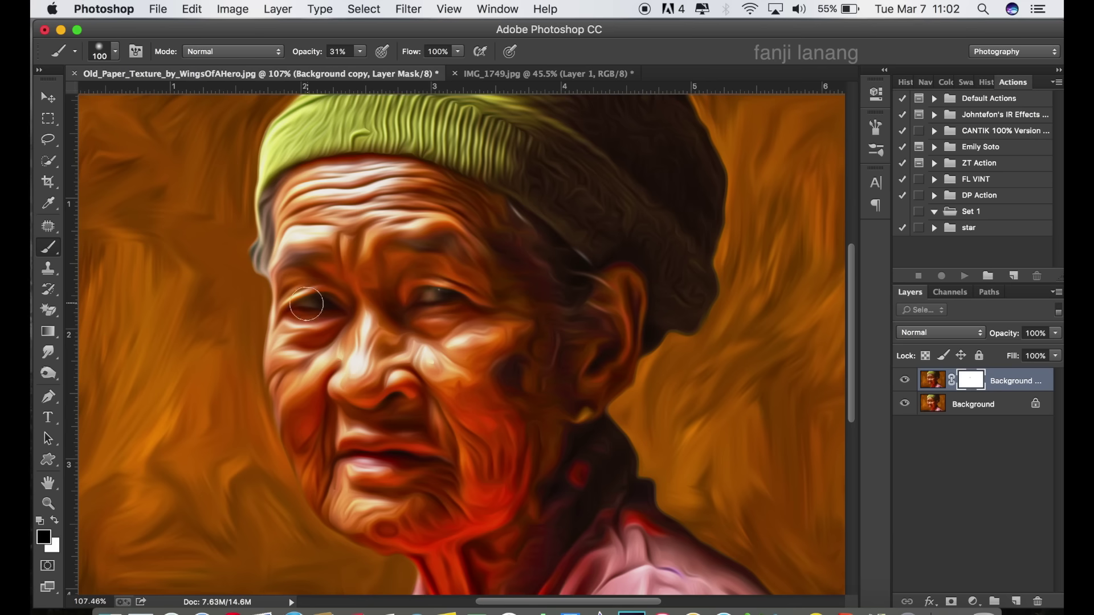
left_click_drag(362, 446, 408, 439)
scroll(473, 350, "down", 2)
scroll(474, 348, "down", 1)
scroll(490, 336, "down", 1)
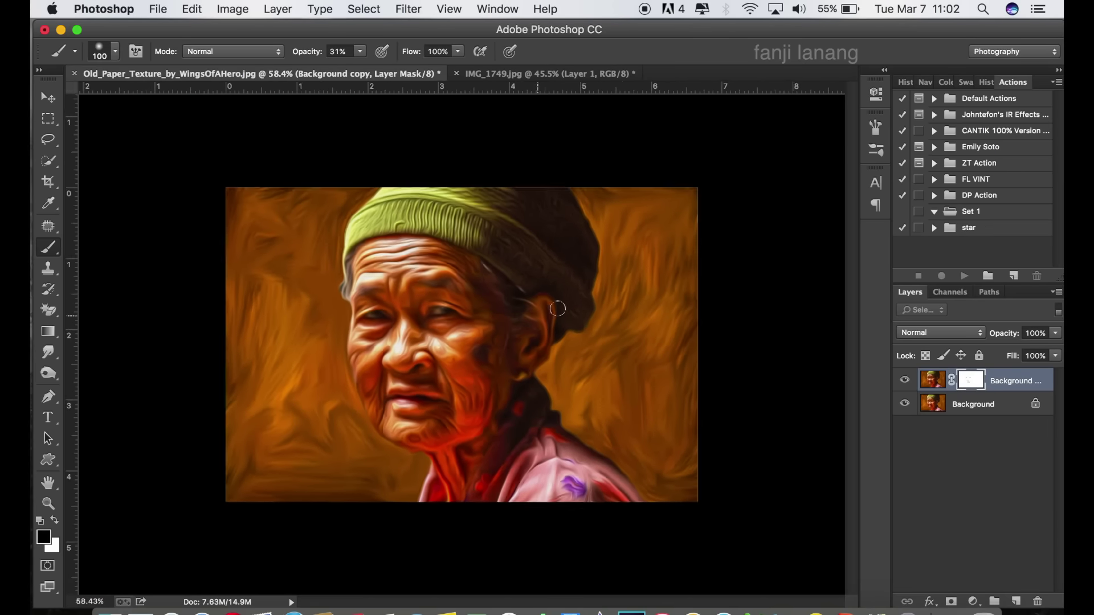
scroll(512, 313, "down", 3)
scroll(538, 294, "up", 1)
scroll(539, 293, "up", 1)
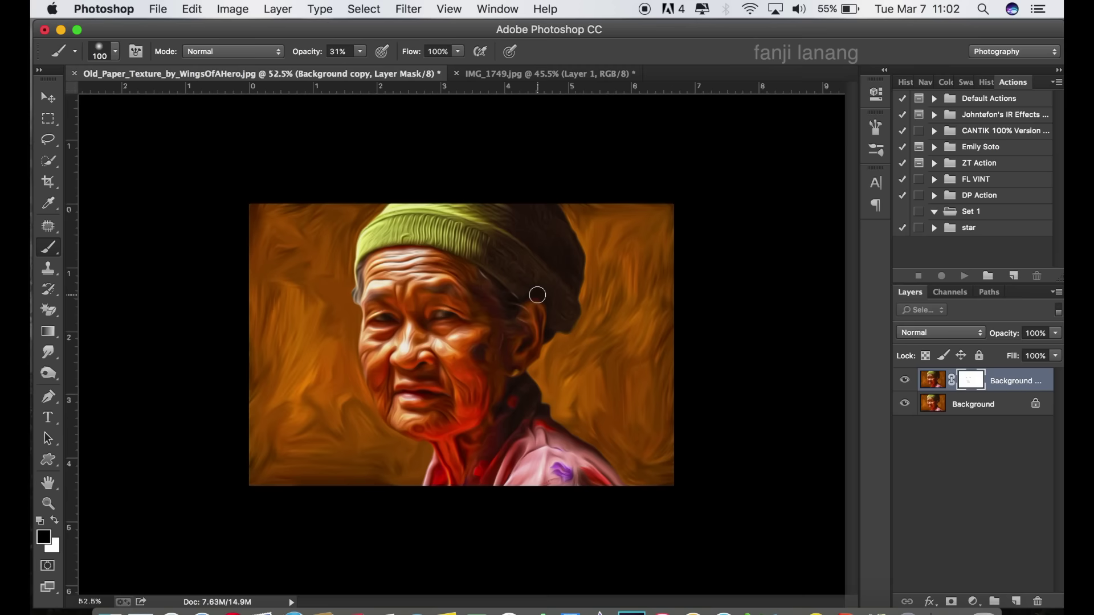
scroll(537, 294, "up", 1)
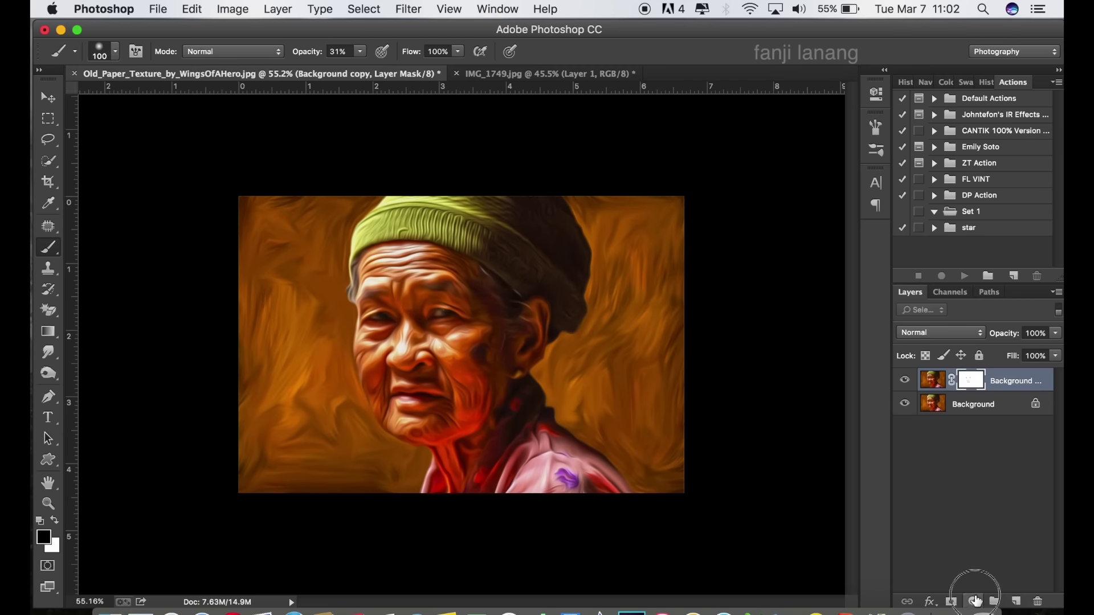
- Add a reversed radial gradient fill layer using the Neutral Density preset
left_click(973, 602)
left_click(982, 365)
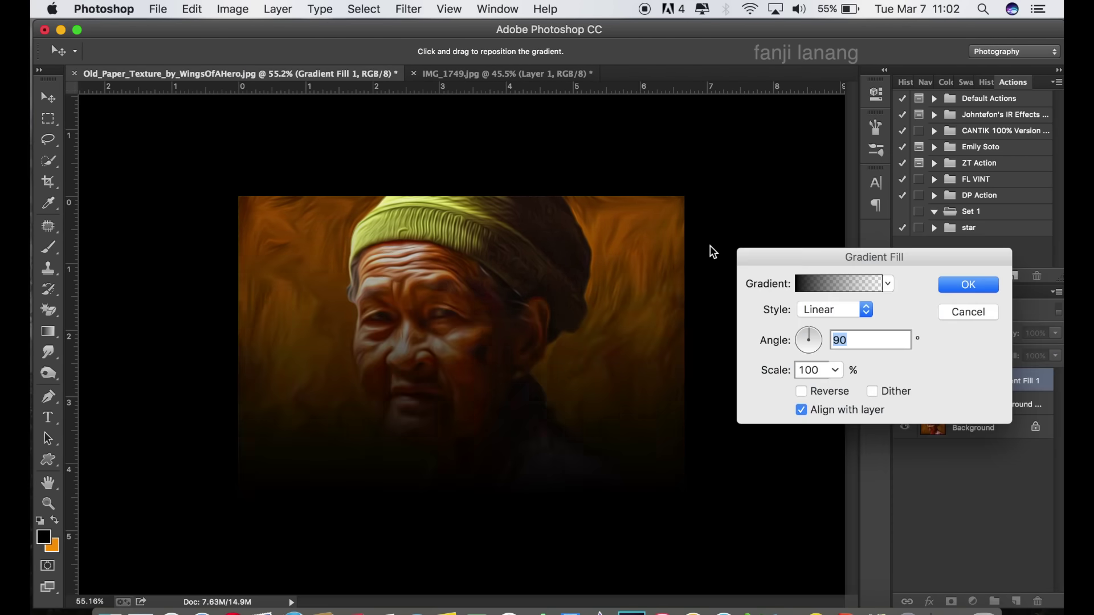
left_click(801, 391)
left_click(829, 311)
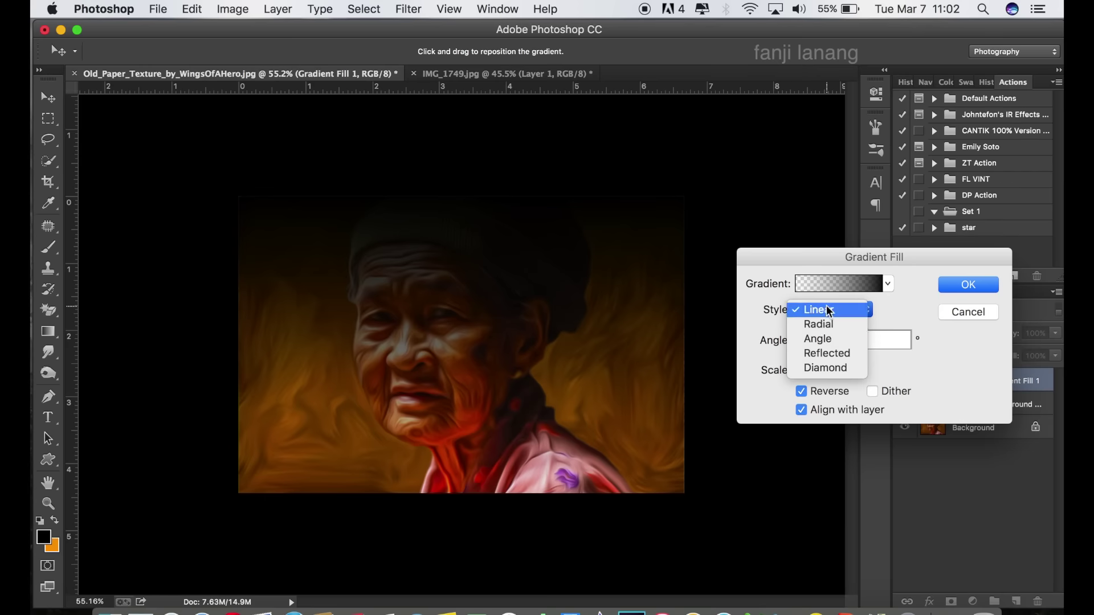
left_click(822, 331)
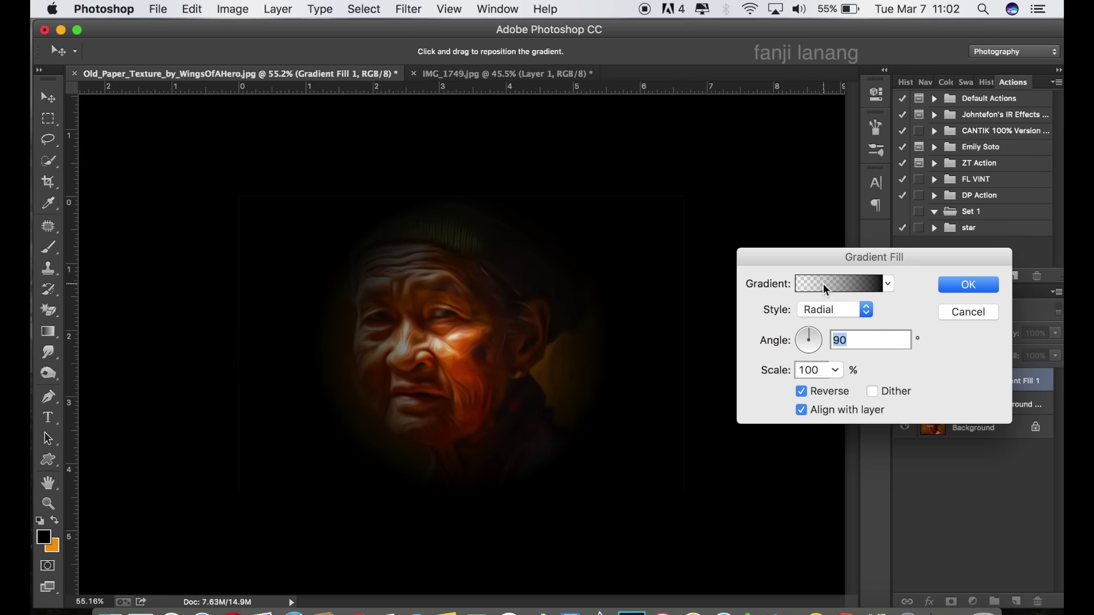
left_click(826, 289)
left_click(700, 261)
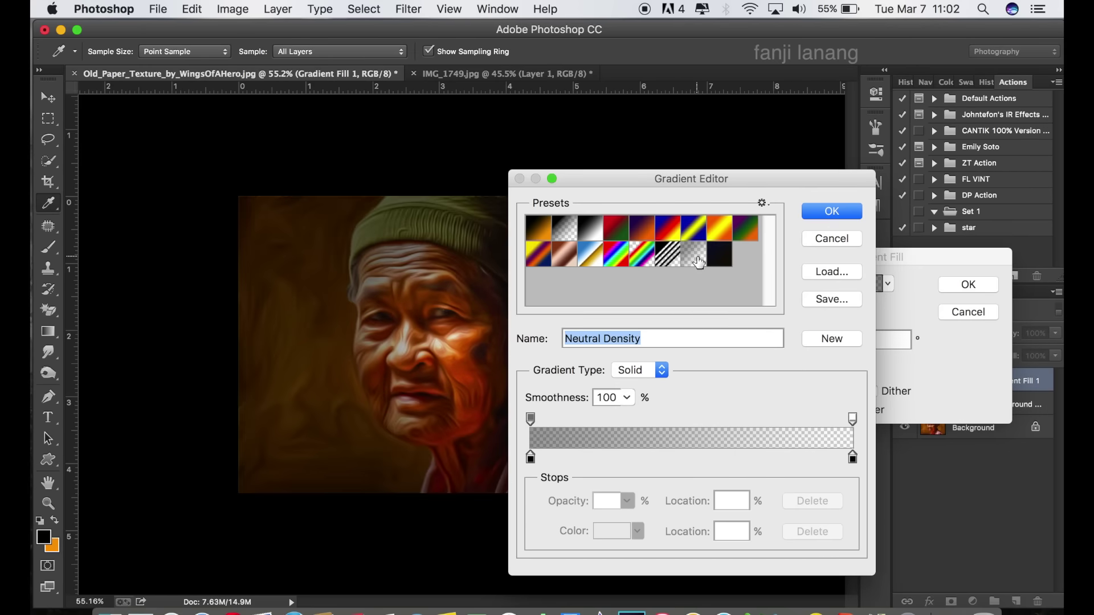
left_click(813, 219)
- Centre the vignette on the face with angle 56.31° and scale 186%
left_click_drag(490, 354, 454, 341)
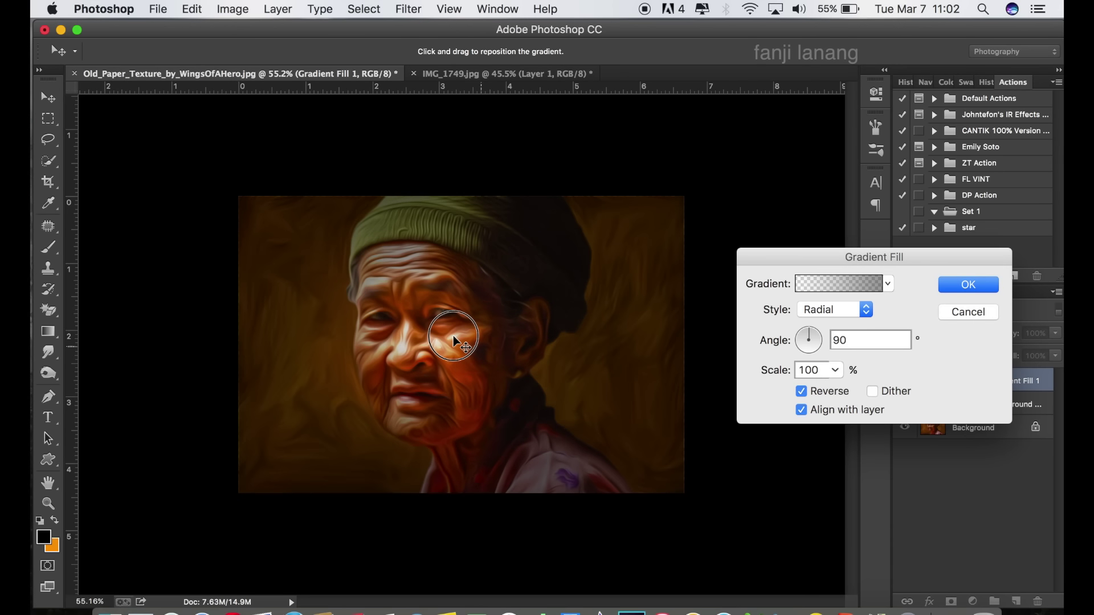
left_click_drag(808, 340, 818, 336)
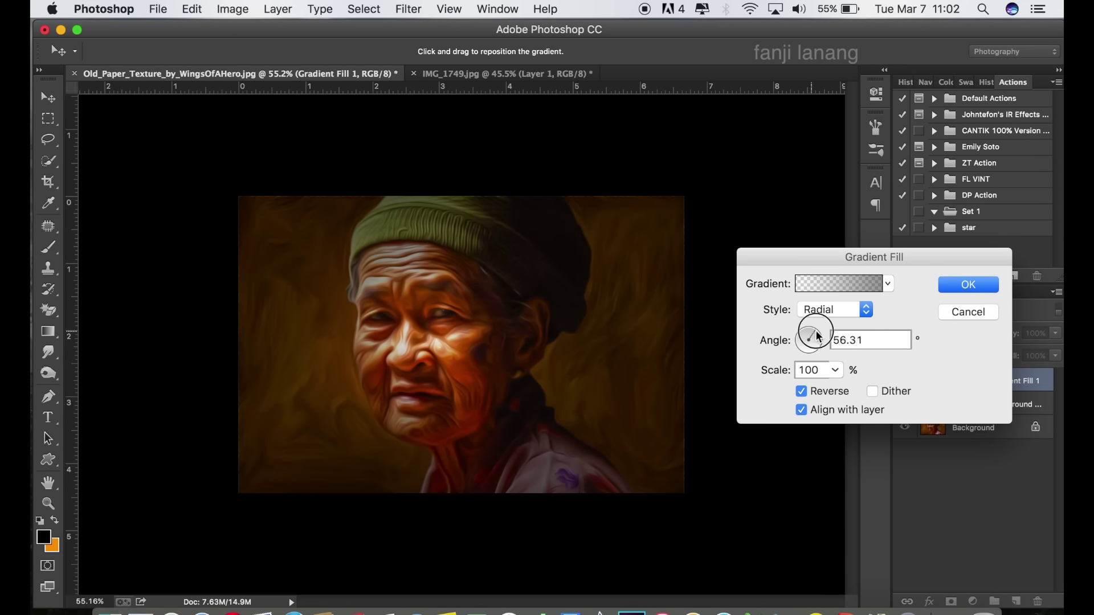
left_click(834, 370)
left_click_drag(839, 386, 847, 393)
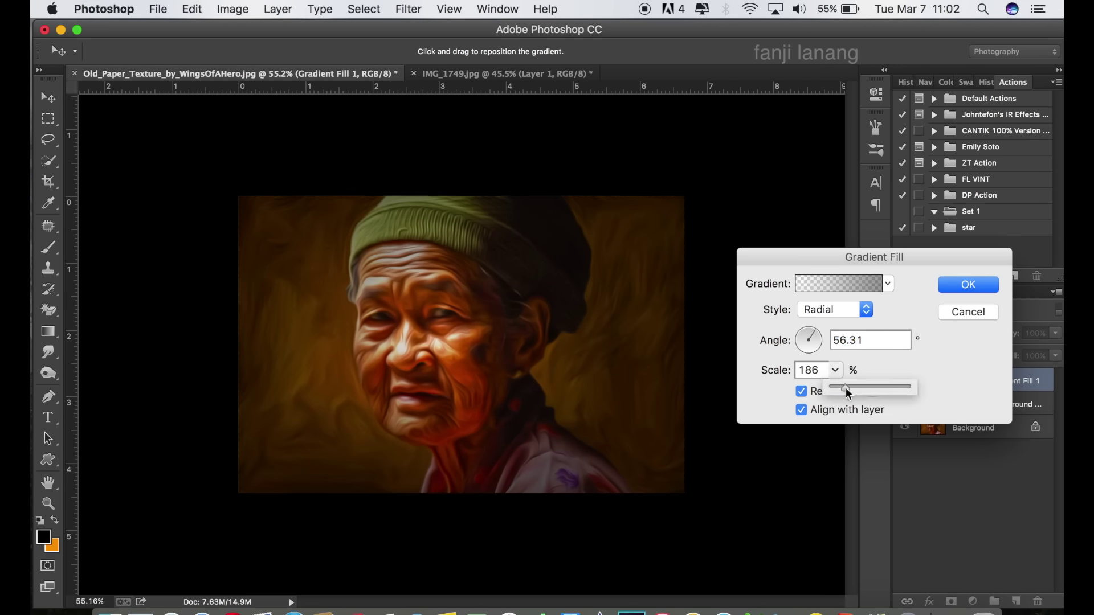
left_click(968, 284)
- Draw a radial gradient from the face outward on the Gradient Fill 1 mask
key("b")
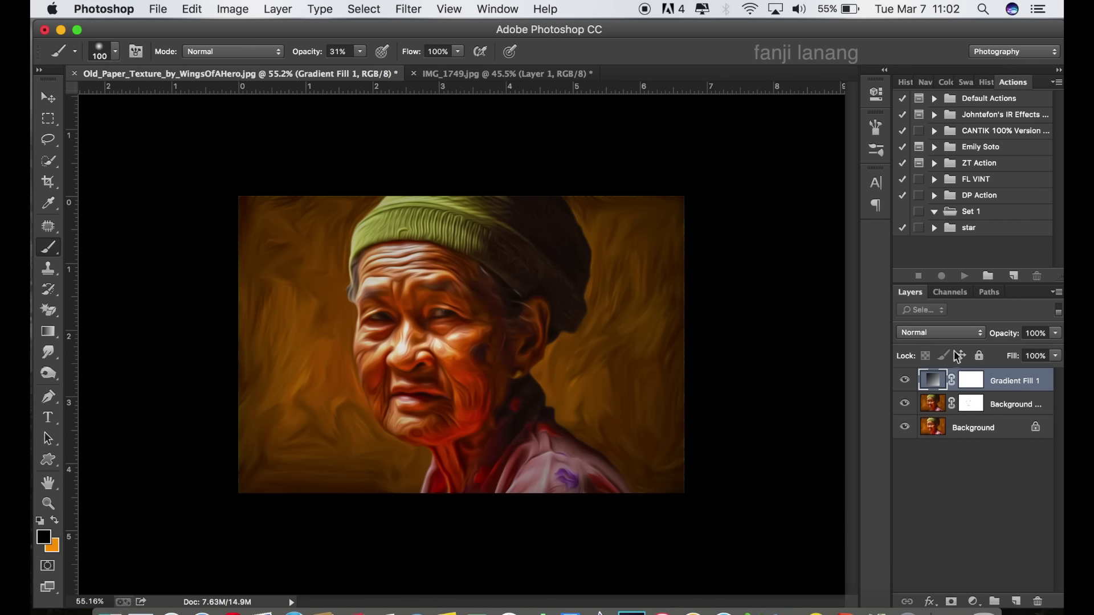
left_click(974, 385)
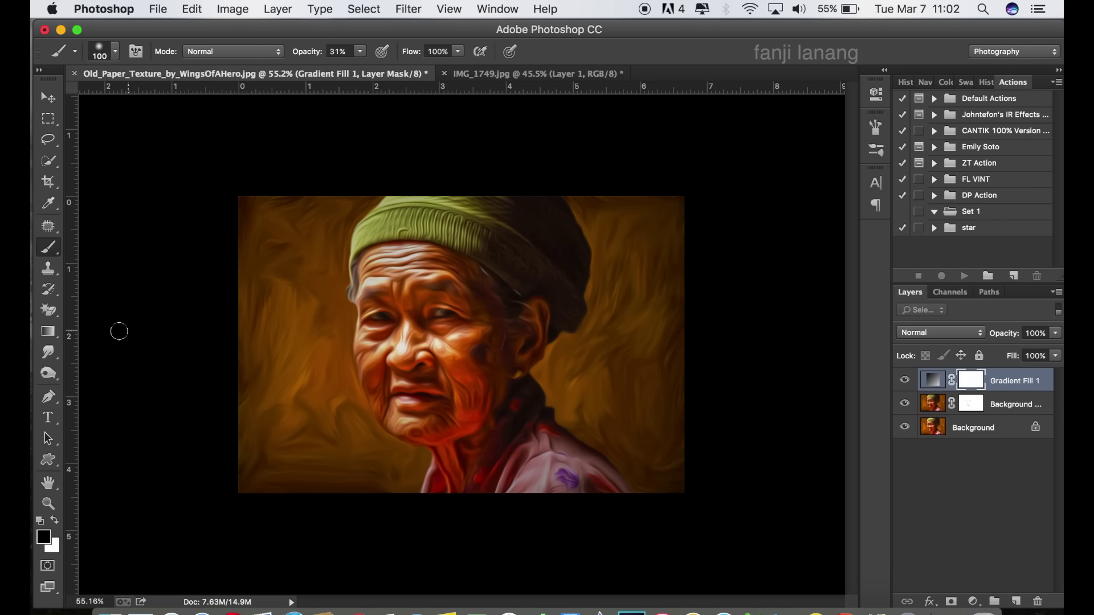
left_click(48, 331)
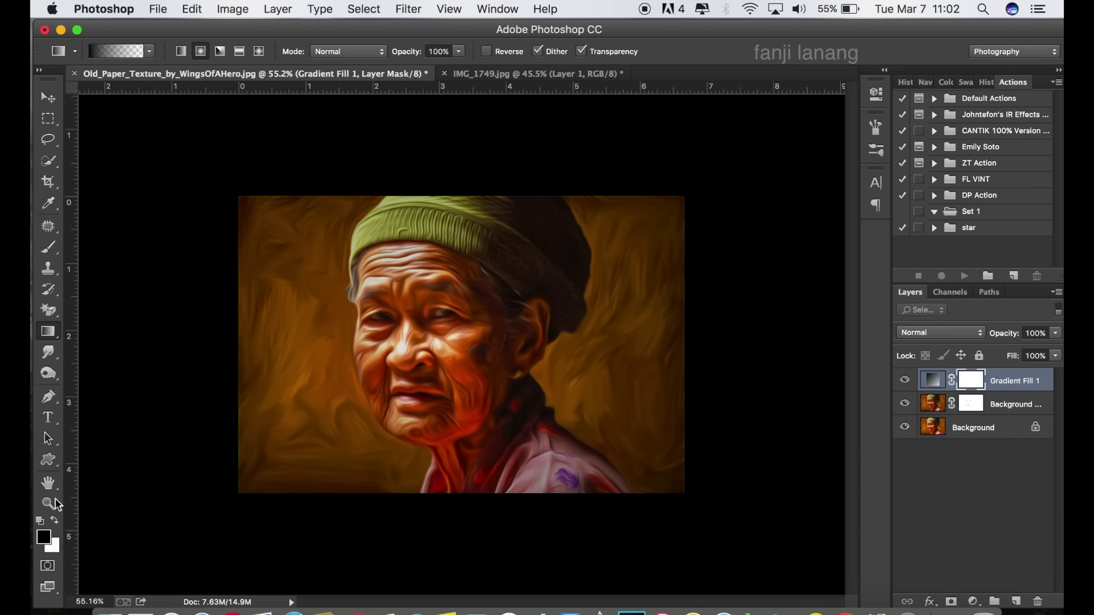
left_click_drag(405, 326, 449, 452)
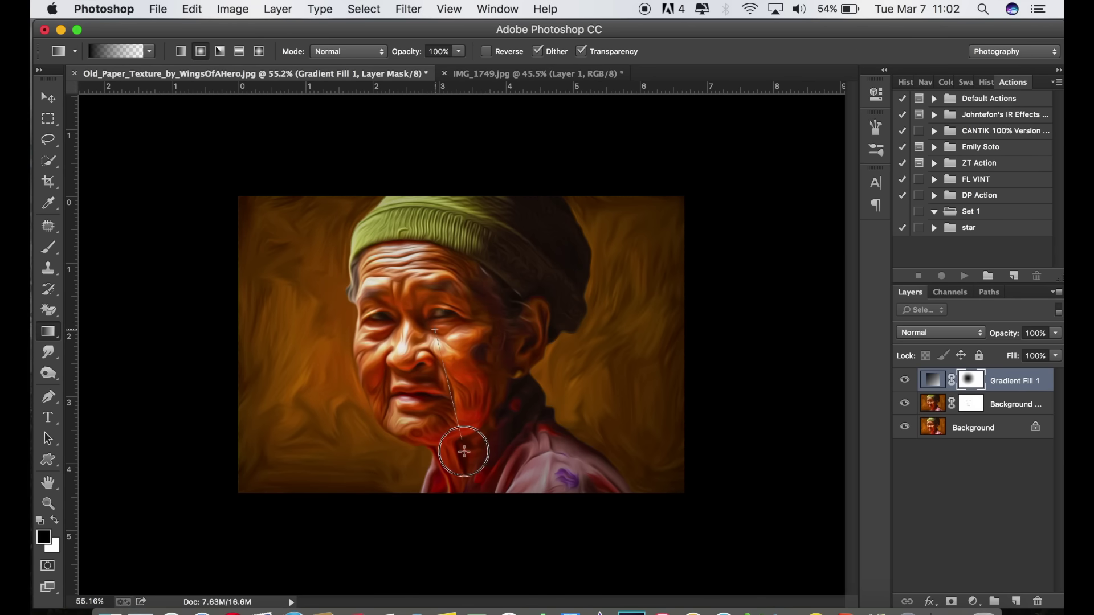
left_click_drag(440, 341, 470, 479)
scroll(703, 357, "up", 1)
scroll(953, 499, "up", 2)
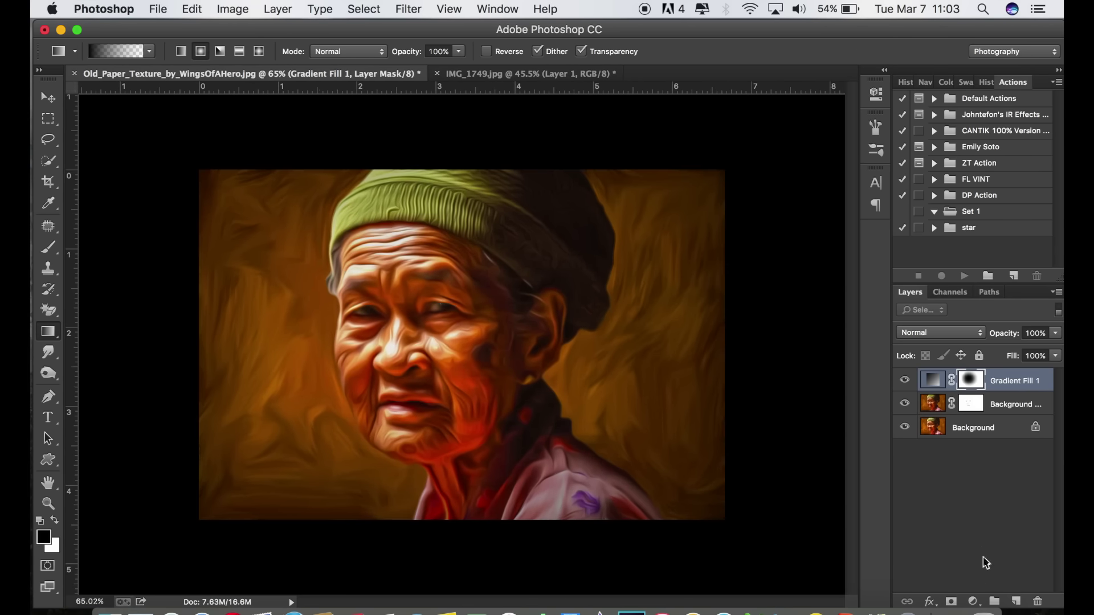
left_click(973, 601)
left_click(988, 407)
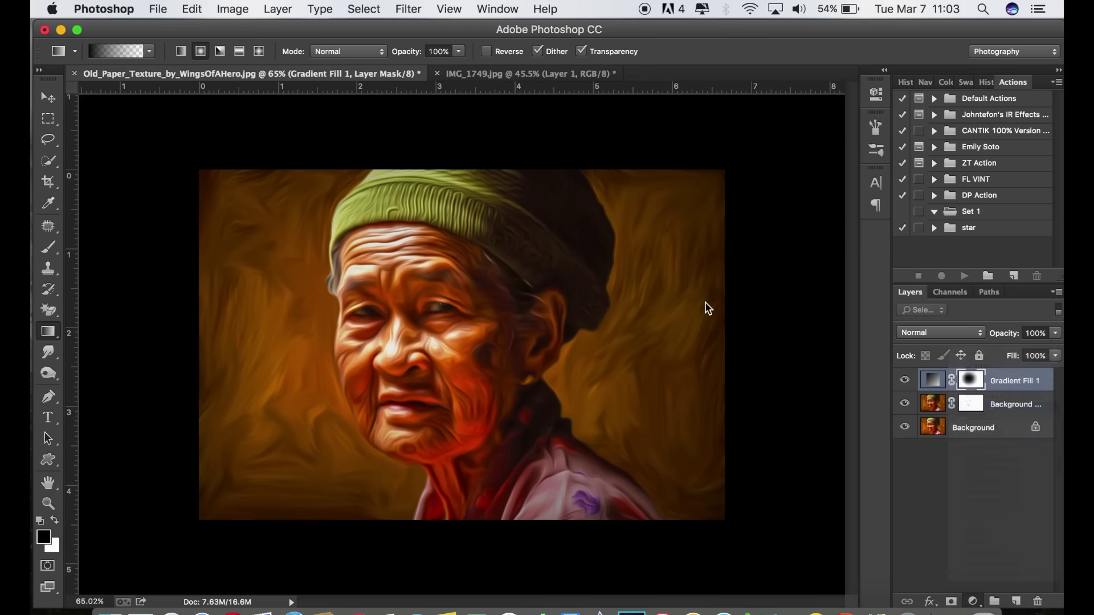
- Raise the Levels black input to 12 and collapse the Properties panel
left_click_drag(723, 245, 721, 244)
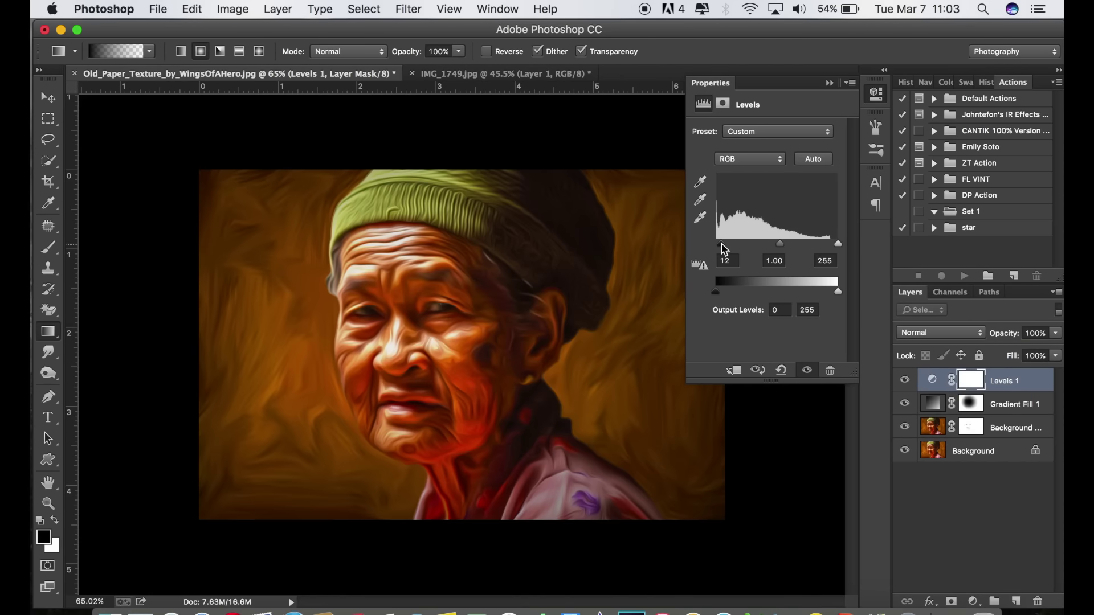
left_click(830, 85)
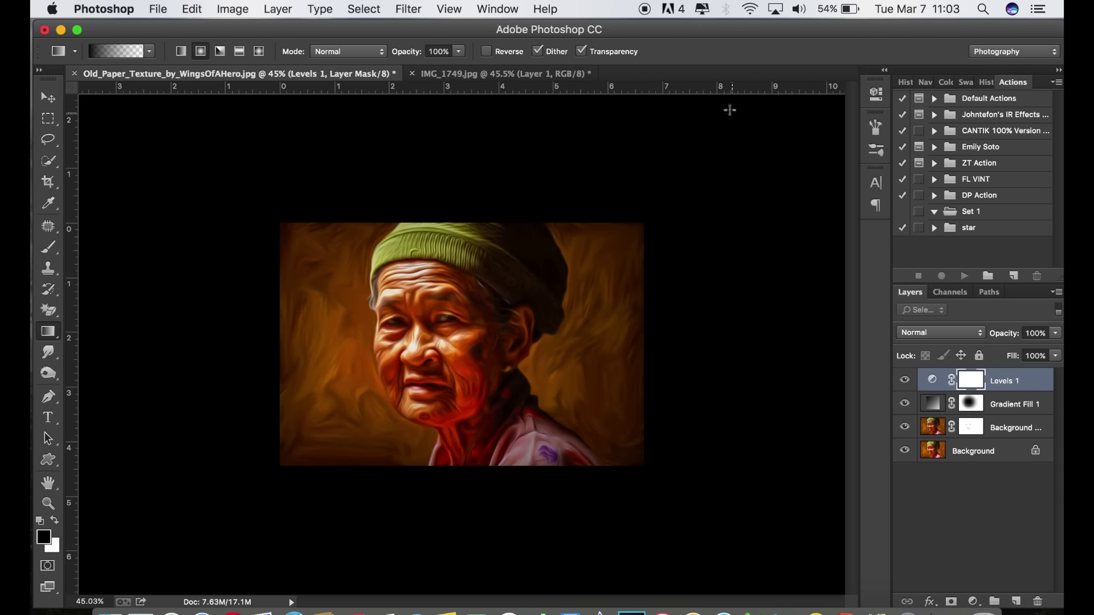